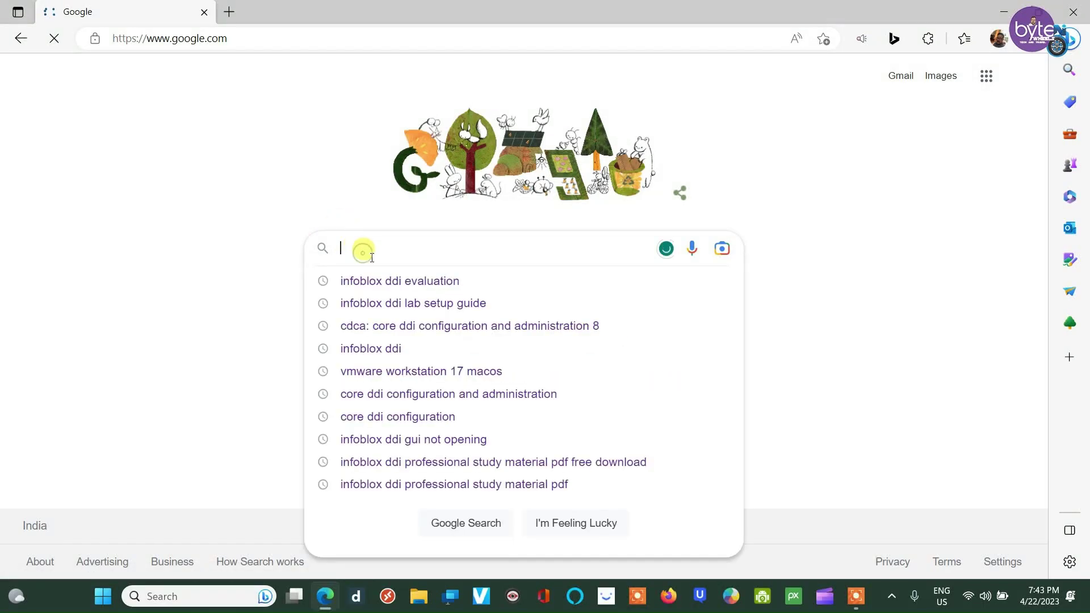
# Run the suggested 'infoblox ddi evaluation' search on Google
pyautogui.press('Down')
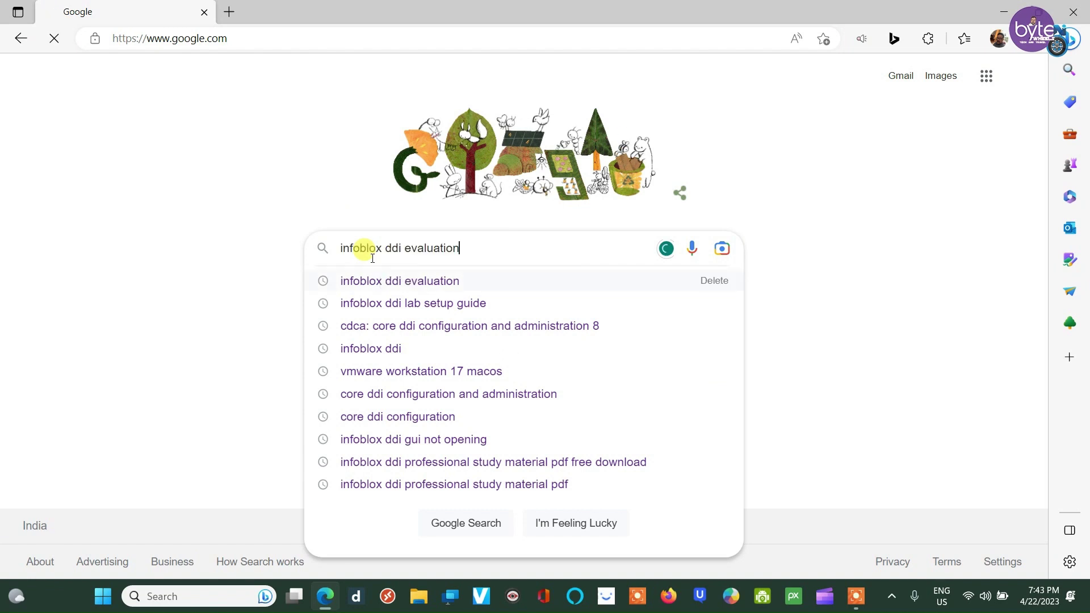
pyautogui.press('Return')
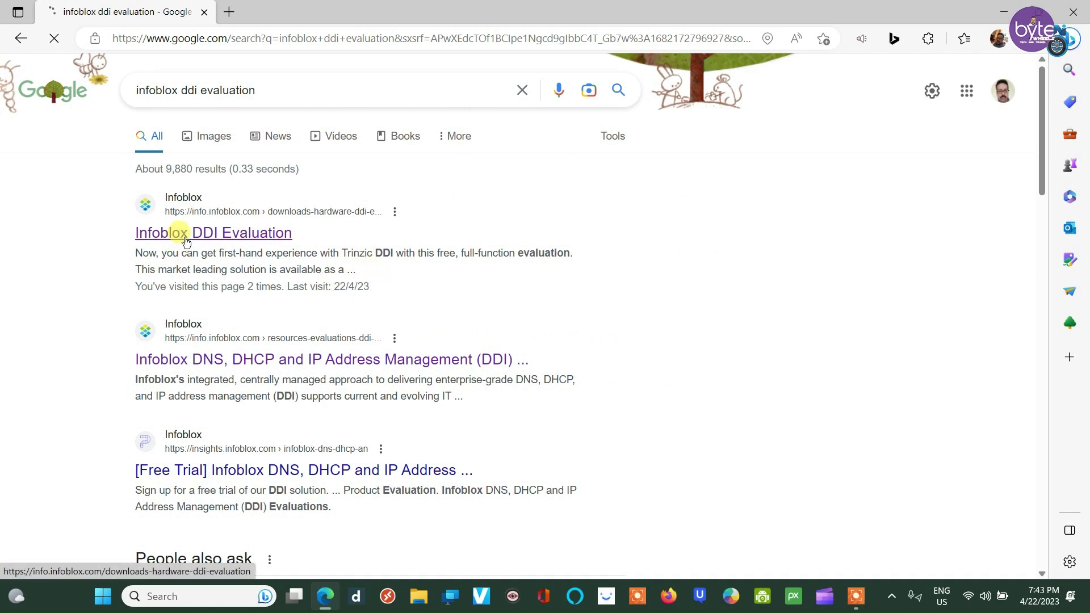
# Open the Infoblox DDI Evaluation page and fill in the sign-up form's name and email fields
pyautogui.click(186, 234)
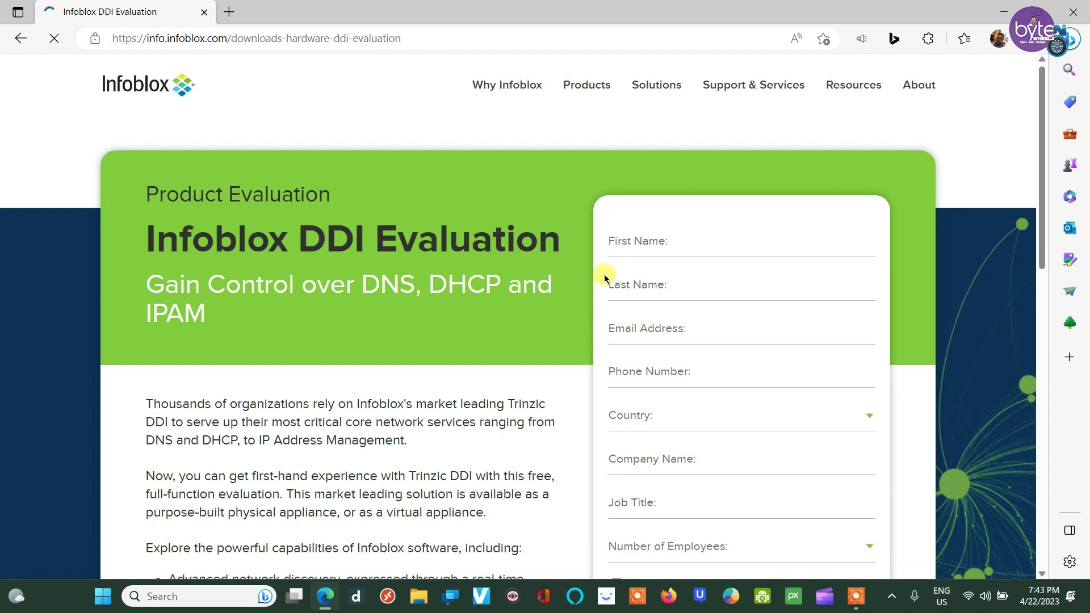
pyautogui.scroll(-3, 604, 277)
pyautogui.scroll(2, 604, 277)
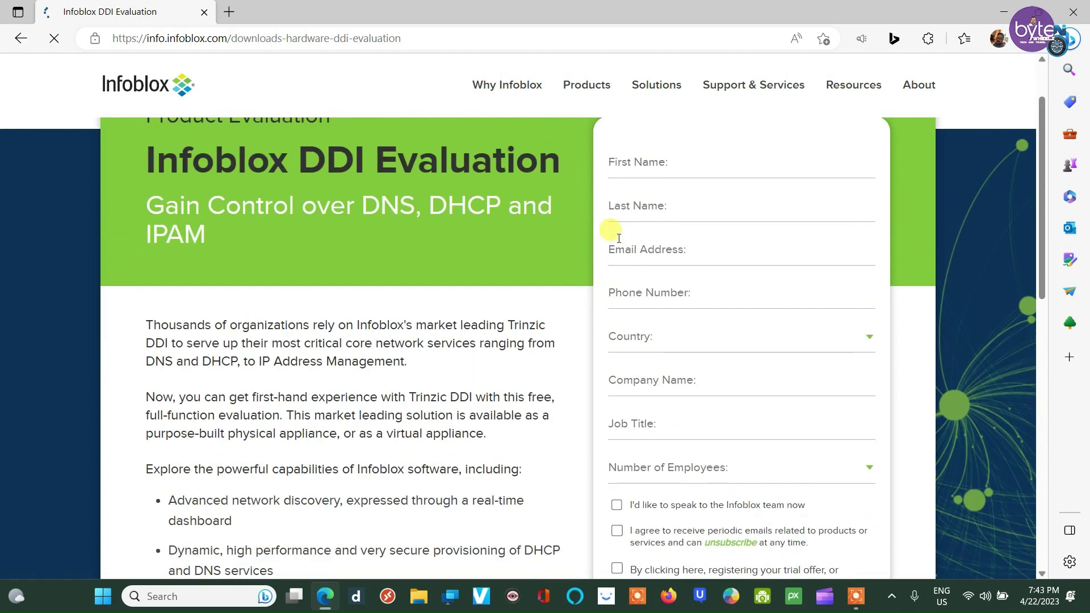
pyautogui.click(618, 155)
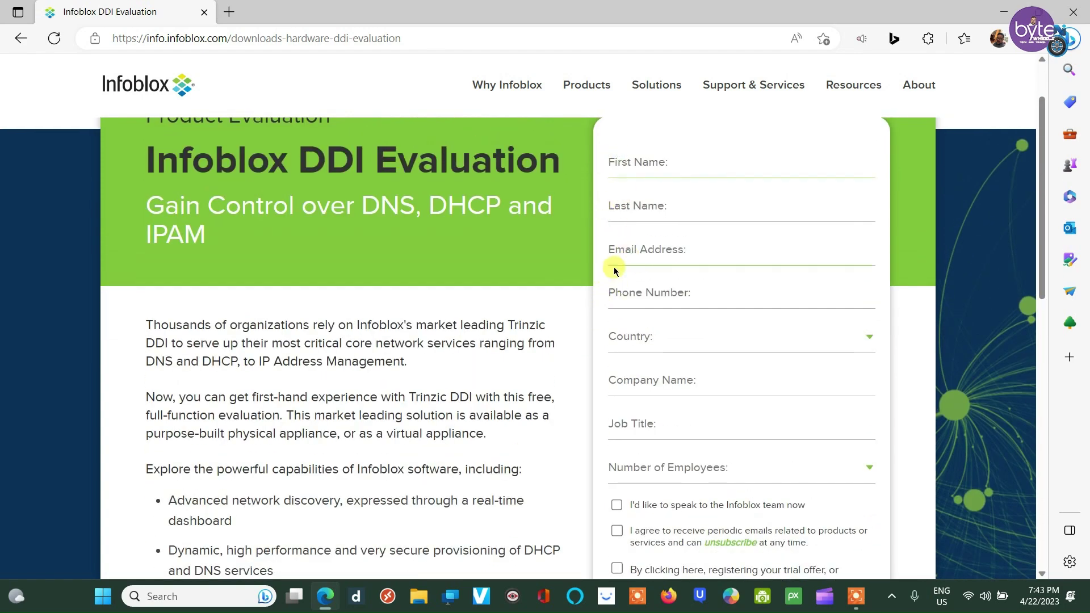
pyautogui.click(617, 254)
pyautogui.write('it should be a company')
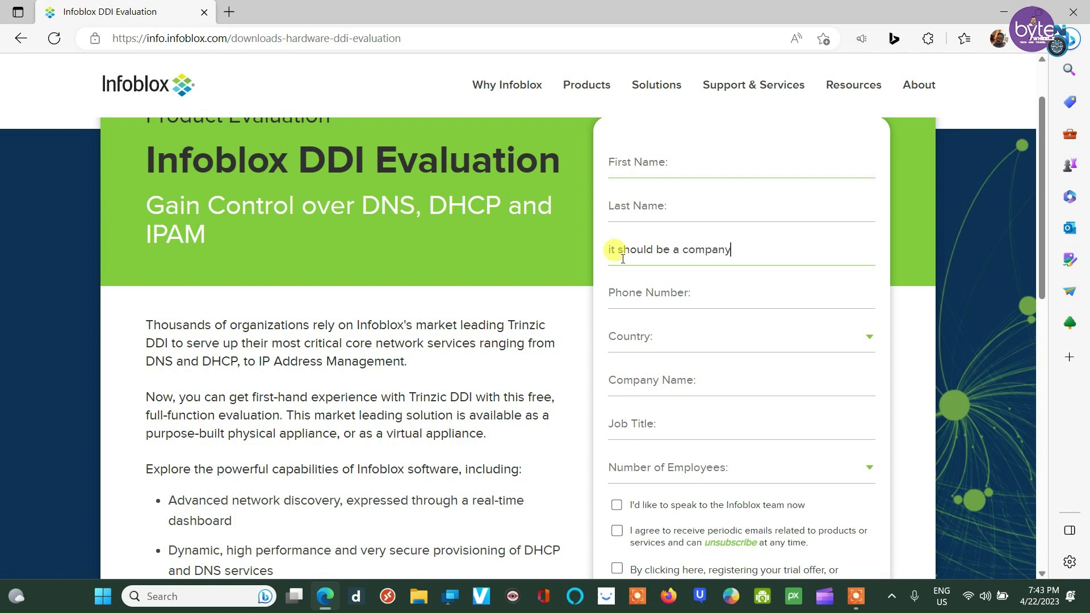
pyautogui.write('domain')
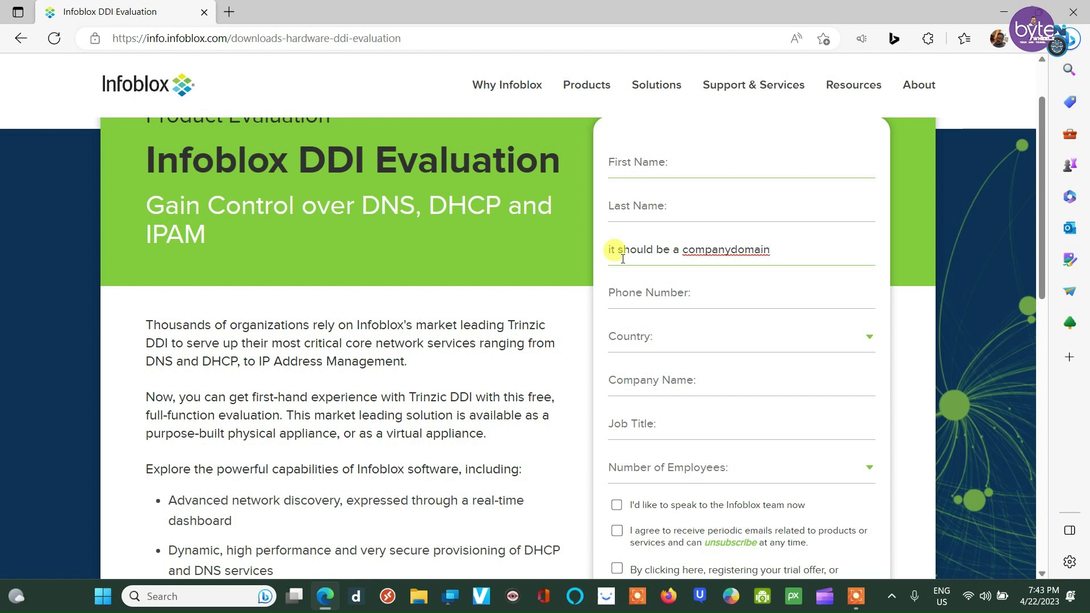
pyautogui.press('Left')
pyautogui.press('Left')
pyautogui.press('Left')
pyautogui.press('Left')
pyautogui.press('Left')
pyautogui.press('Left')
# Scroll the evaluation portal down to the Required downloads table for VMware
pyautogui.scroll(-5, 401, 386)
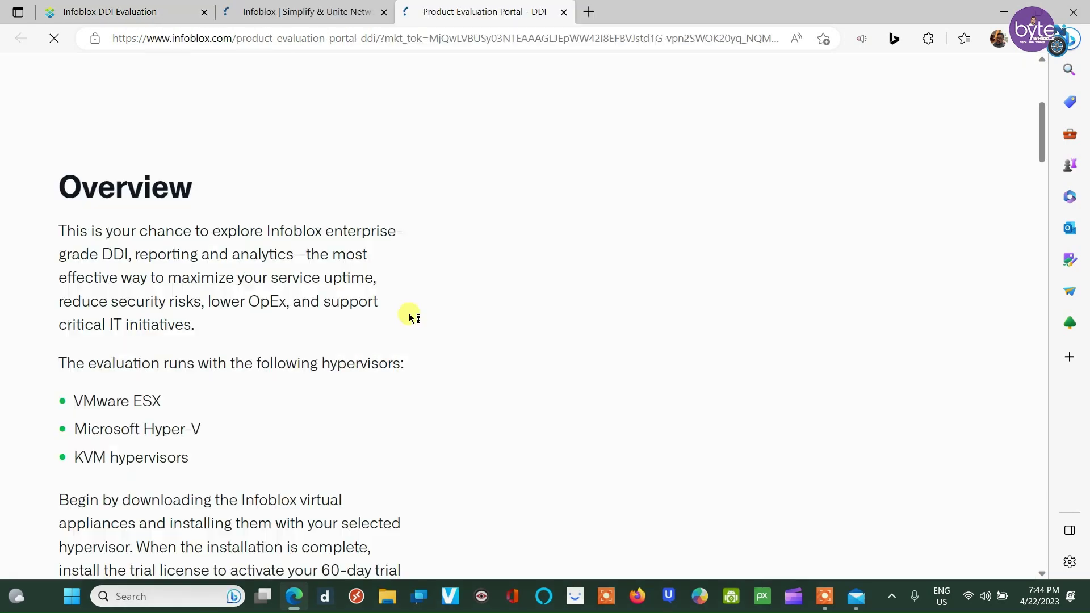
pyautogui.scroll(-5, 409, 318)
pyautogui.scroll(-3, 409, 321)
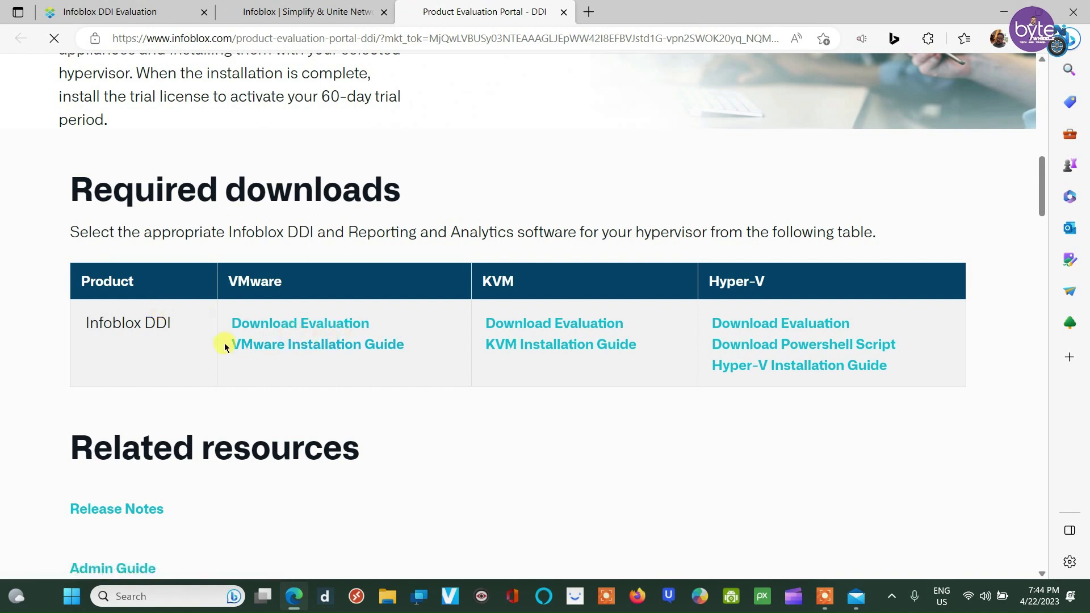
# Open C:\New folder in File Explorer and launch the nios-8.5.2 OVA file
pyautogui.hotkey('alt', 'Tab')
pyautogui.doubleClick(190, 222)
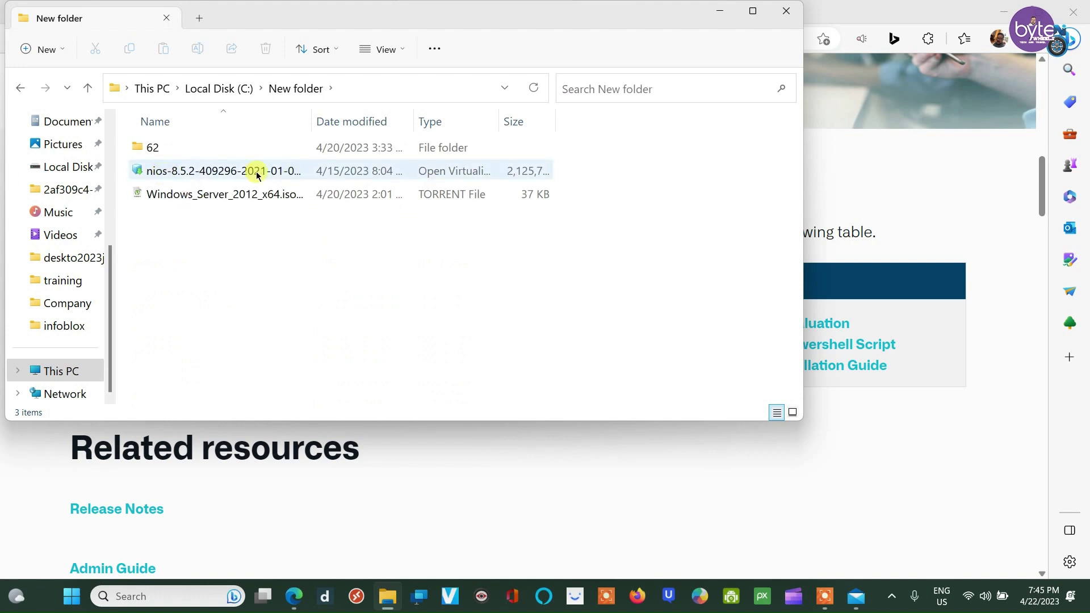
pyautogui.click(207, 175)
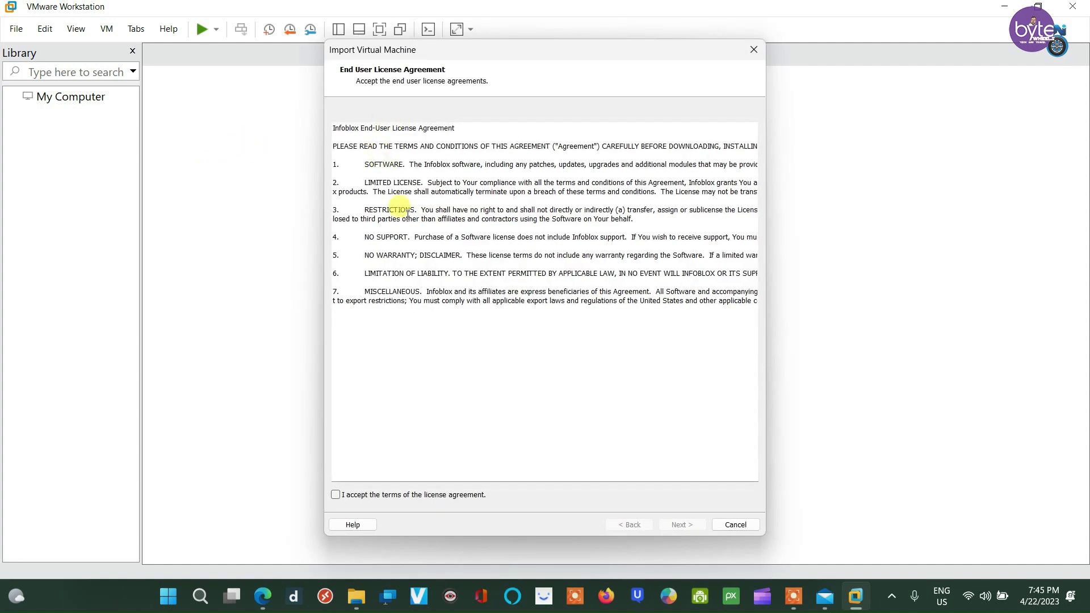
# Accept the Infoblox license, begin naming the VM, and postpone the VMware update offer
pyautogui.click(340, 496)
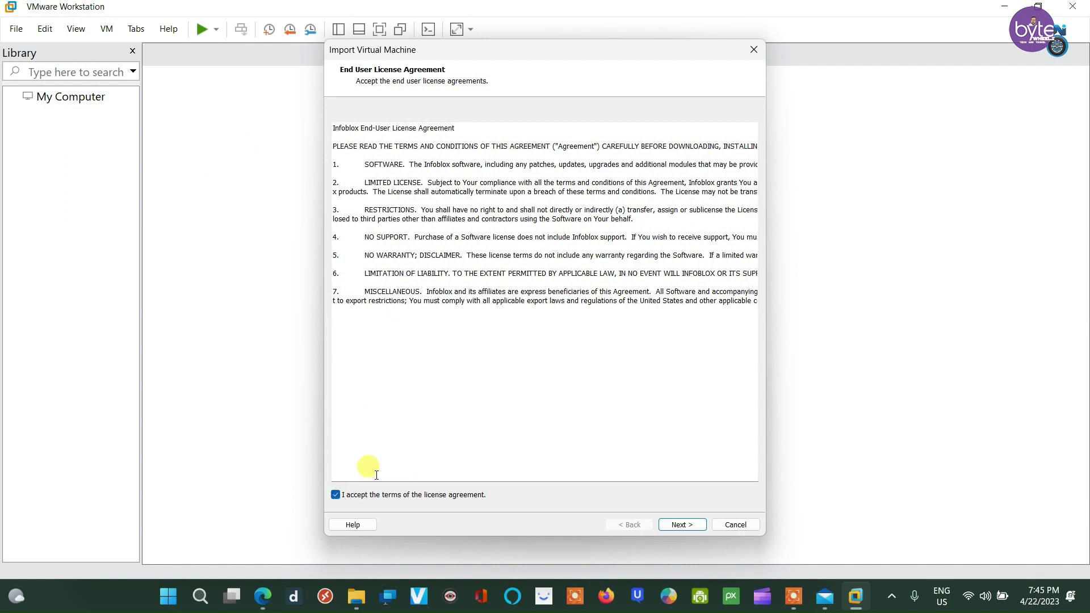
pyautogui.click(681, 525)
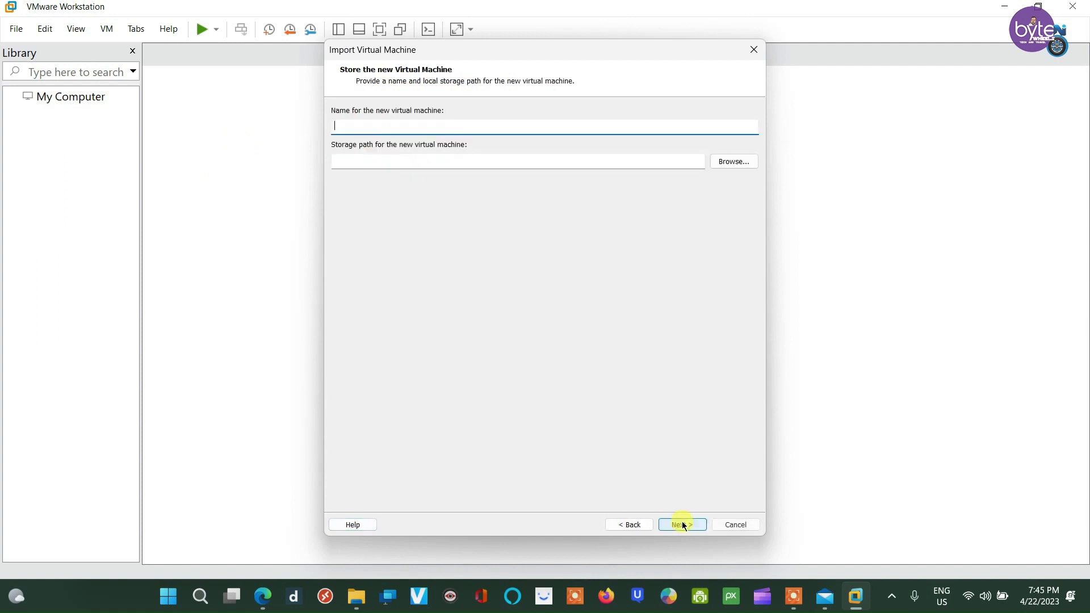
pyautogui.click(363, 125)
pyautogui.write('0023')
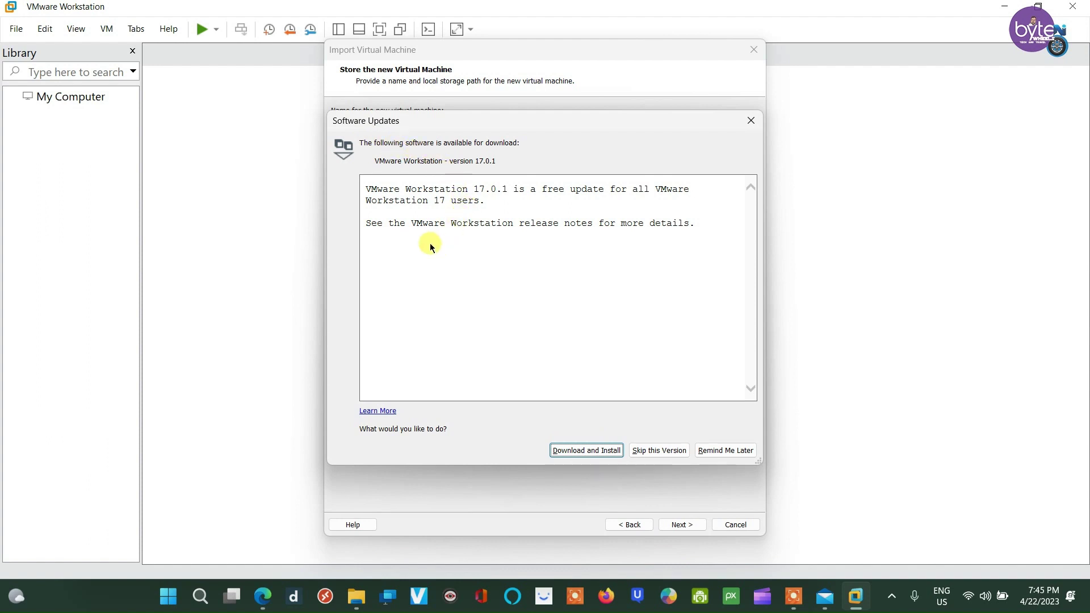
pyautogui.click(725, 451)
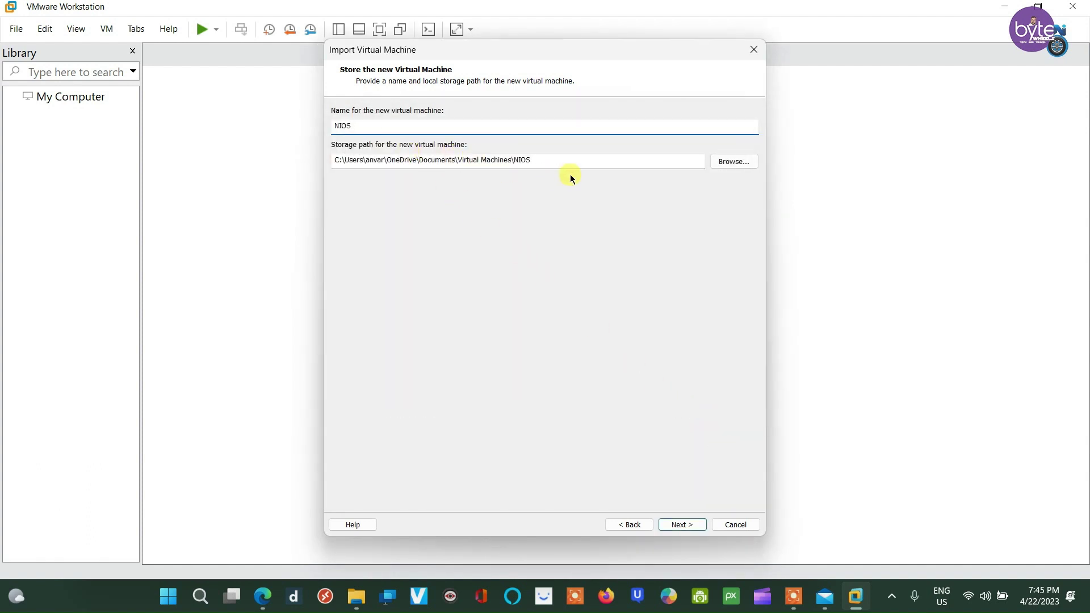
# Create a new storage folder inside C:\New folder and choose it for the VM
pyautogui.click(728, 168)
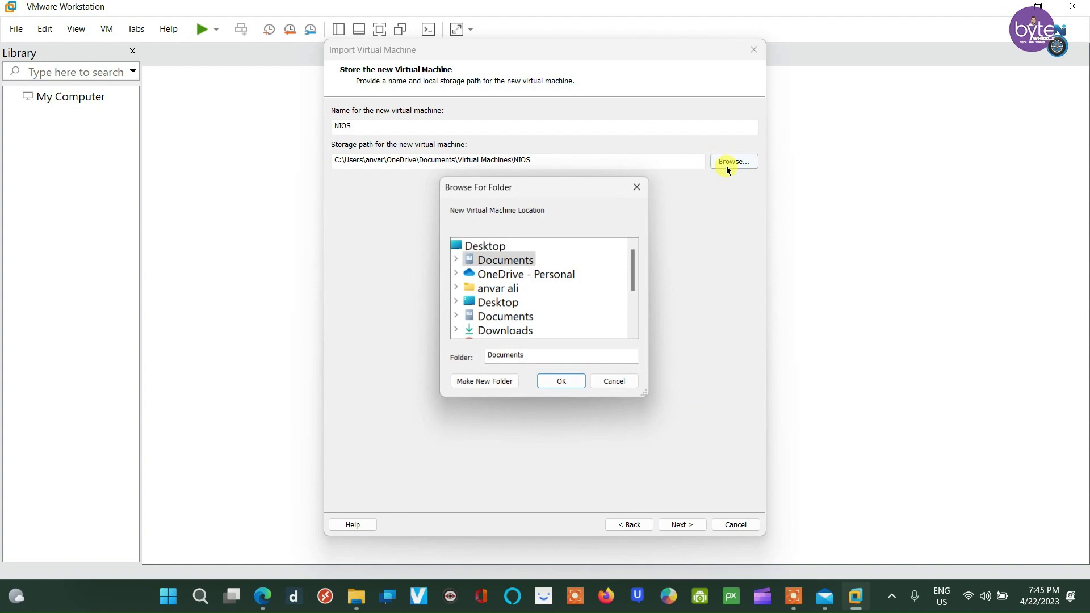
pyautogui.scroll(-2, 486, 253)
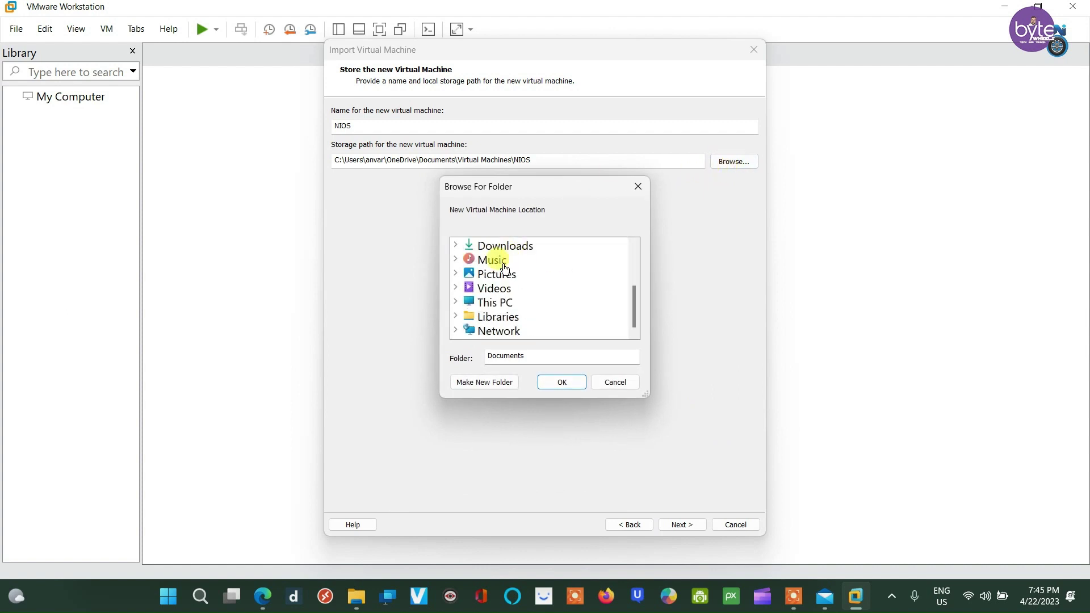
pyautogui.click(455, 301)
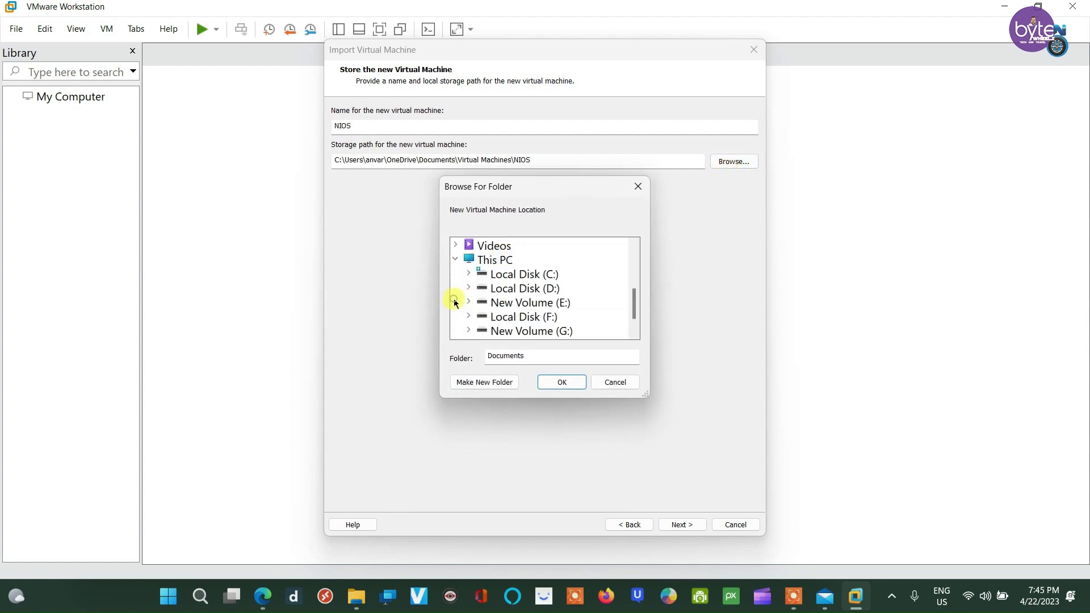
pyautogui.click(488, 274)
pyautogui.scroll(-2, 492, 301)
pyautogui.scroll(2, 531, 299)
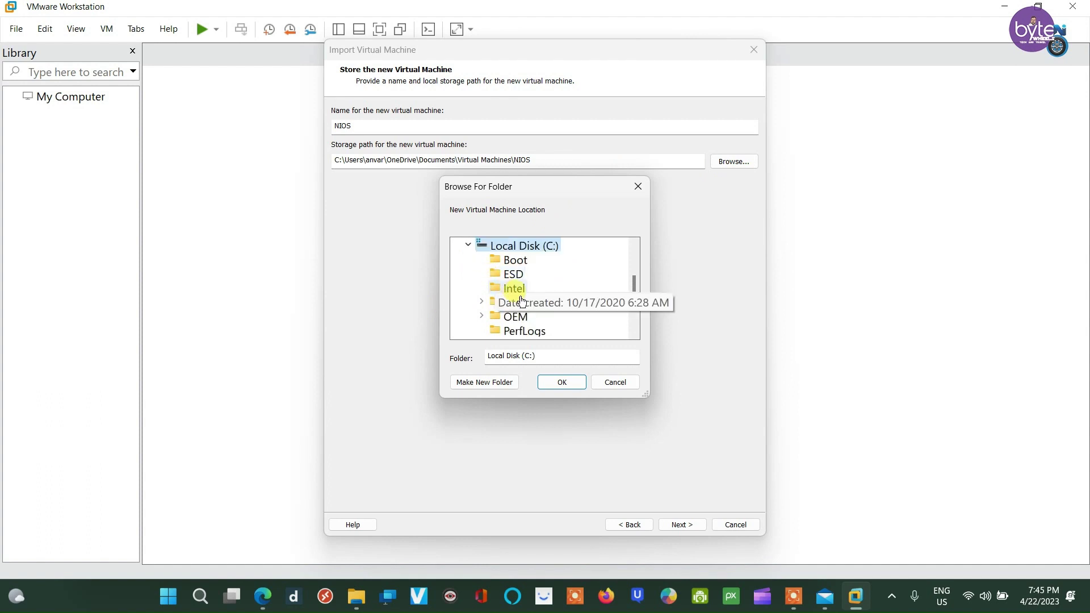
pyautogui.click(534, 311)
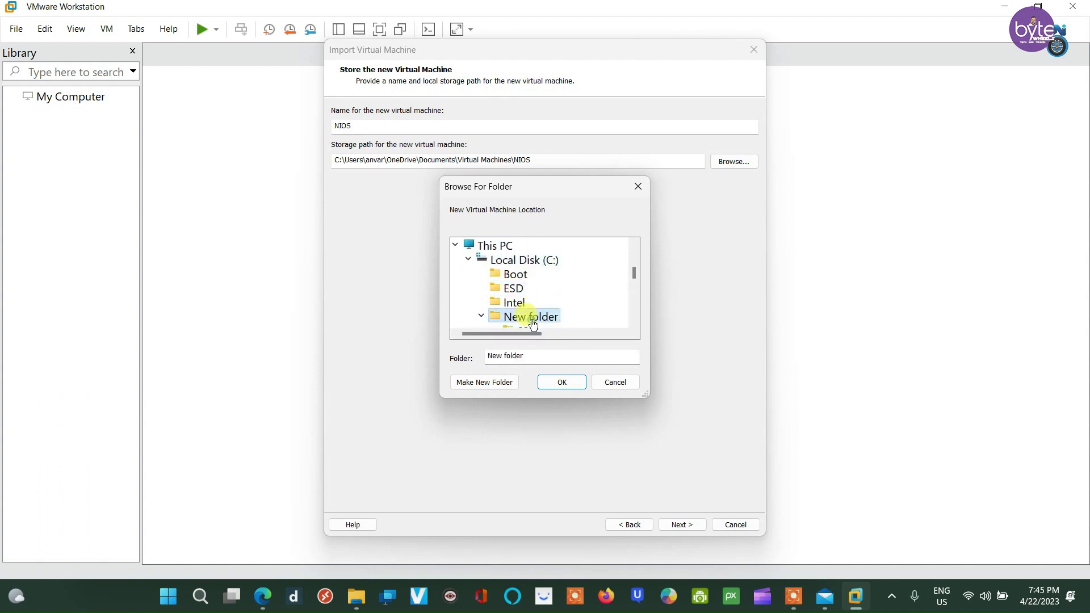
pyautogui.scroll(-3, 539, 318)
pyautogui.scroll(2, 545, 318)
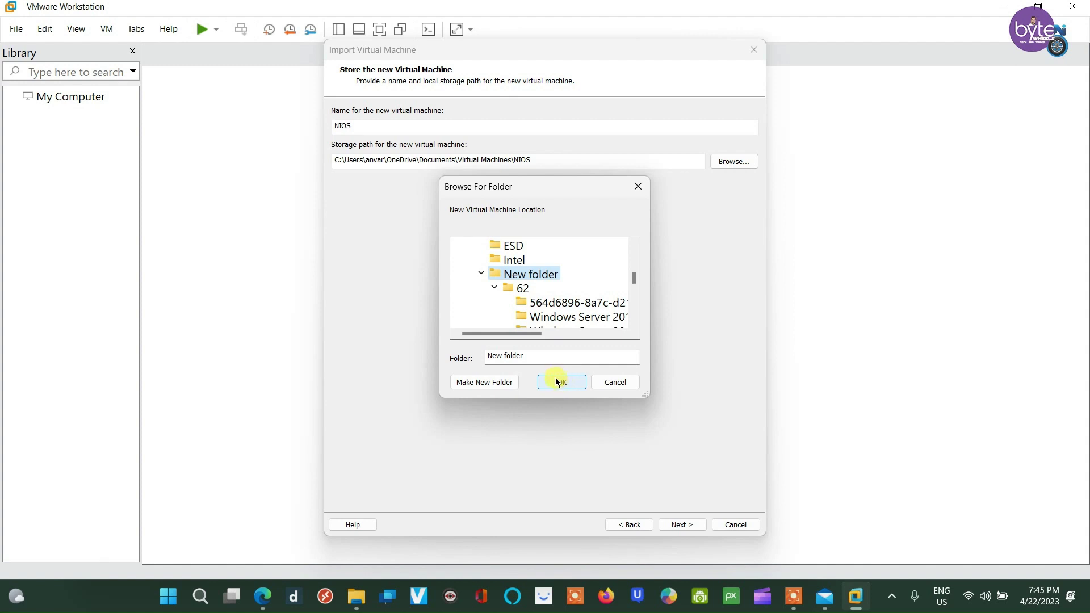
pyautogui.click(484, 382)
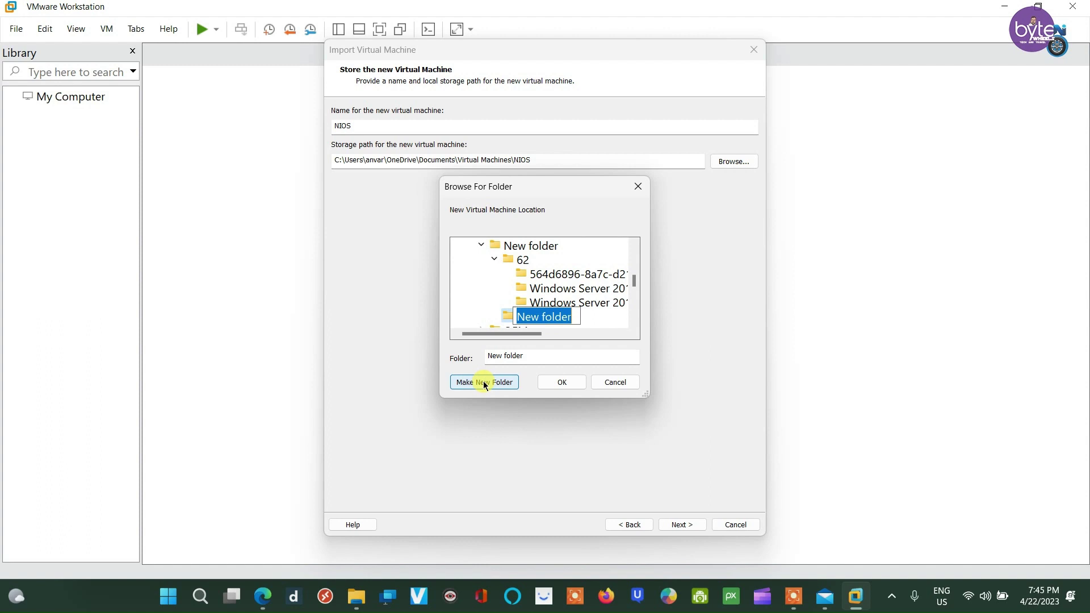
pyautogui.write('nios1')
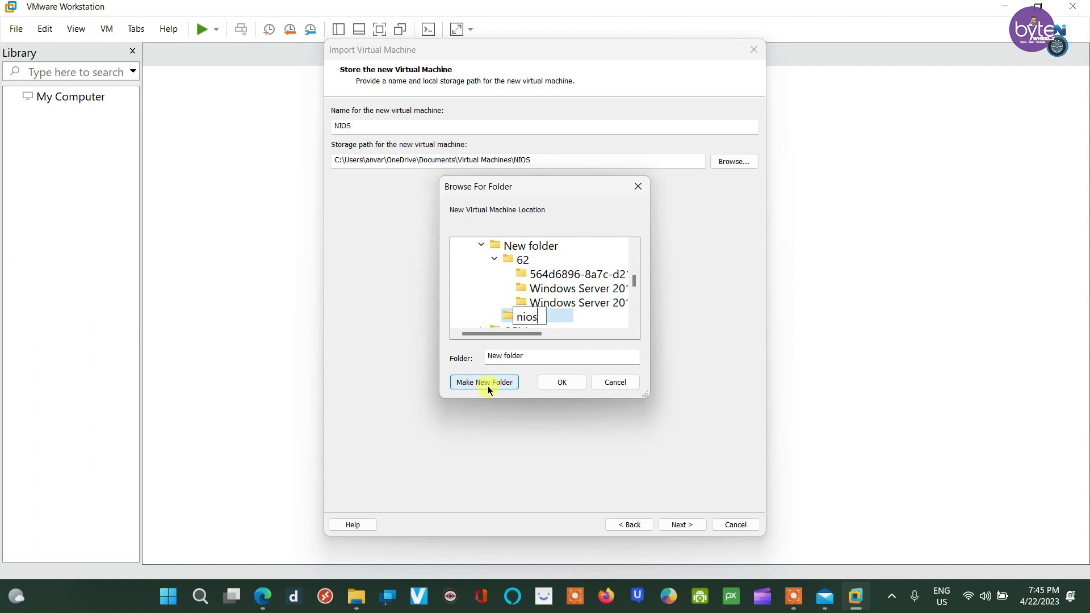
pyautogui.click(562, 382)
pyautogui.click(562, 382)
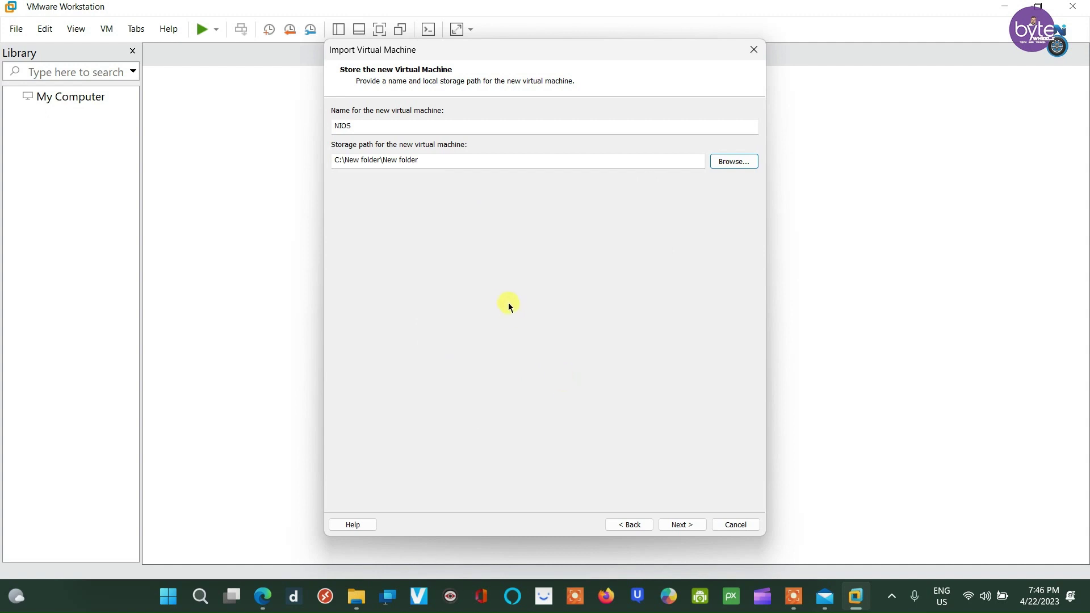
# Finish the VM name as NIOS1 and continue to Deployment Options
pyautogui.click(384, 125)
pyautogui.write('1')
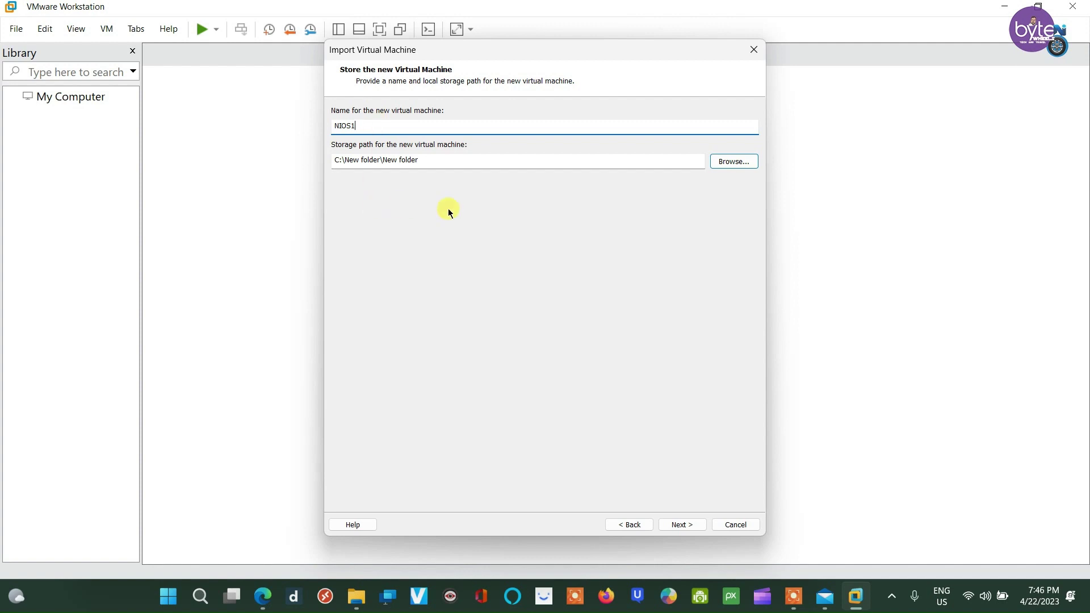
pyautogui.click(682, 524)
# Pick the TE-815 deployment model and import NIOS1 into the VMware library
pyautogui.click(345, 143)
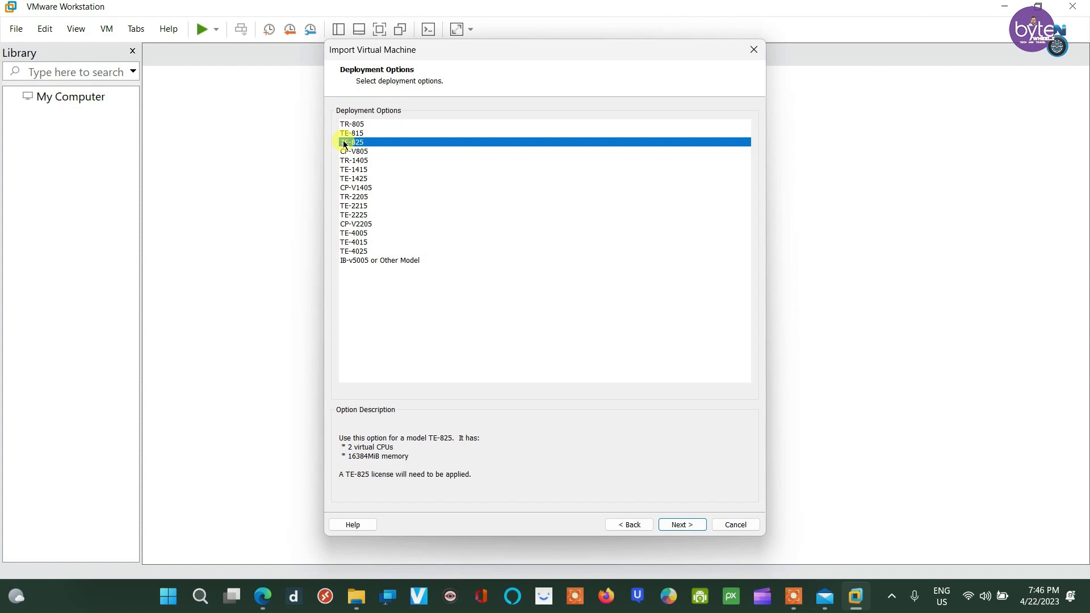
pyautogui.click(352, 152)
pyautogui.click(352, 161)
pyautogui.click(381, 134)
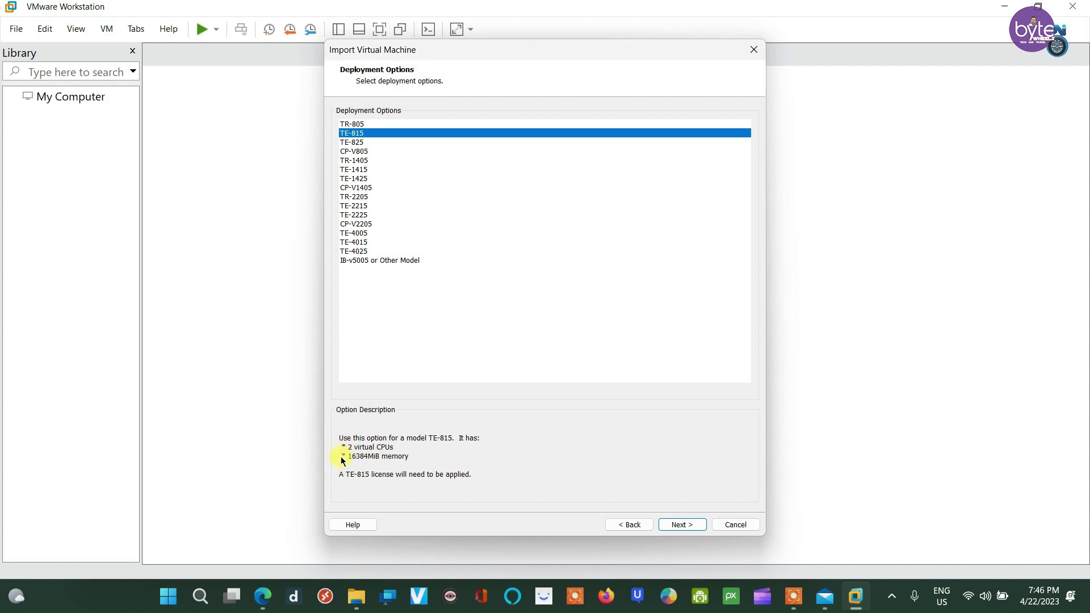
pyautogui.click(684, 527)
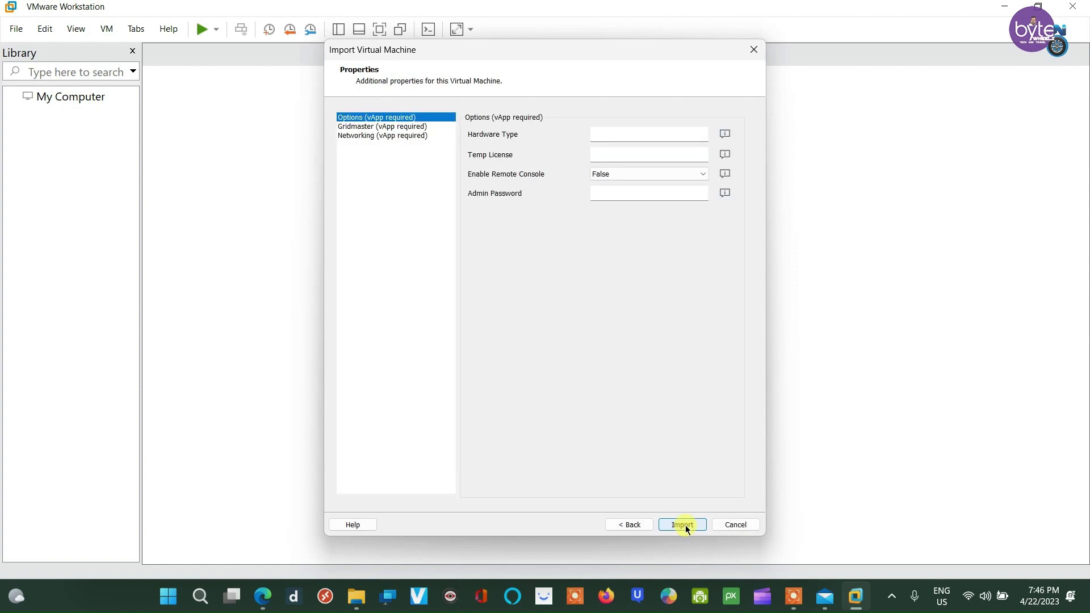
pyautogui.click(685, 525)
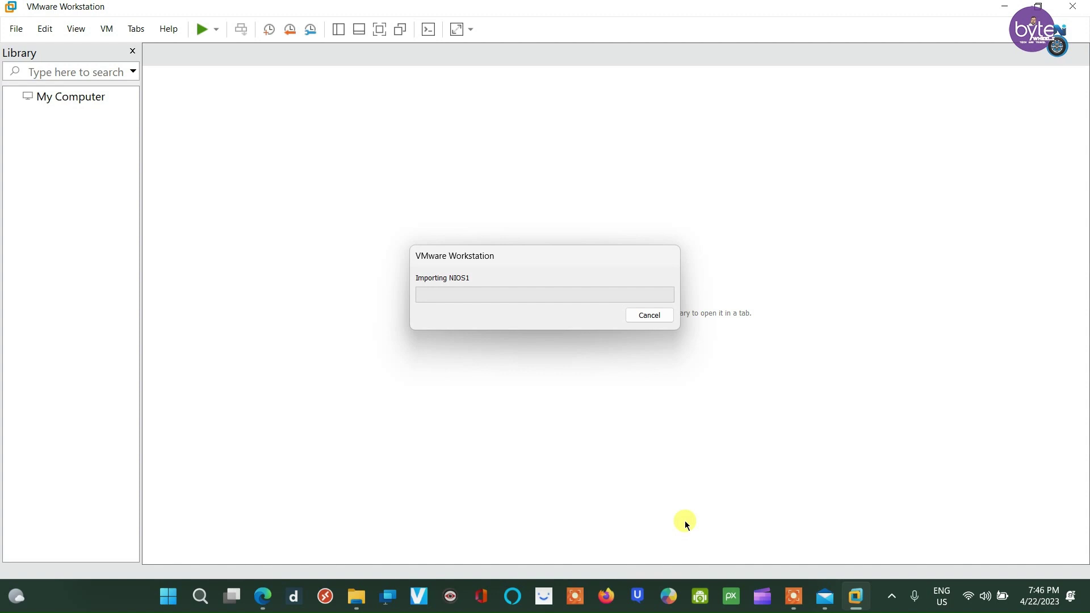
pyautogui.moveTo(1070, 601)
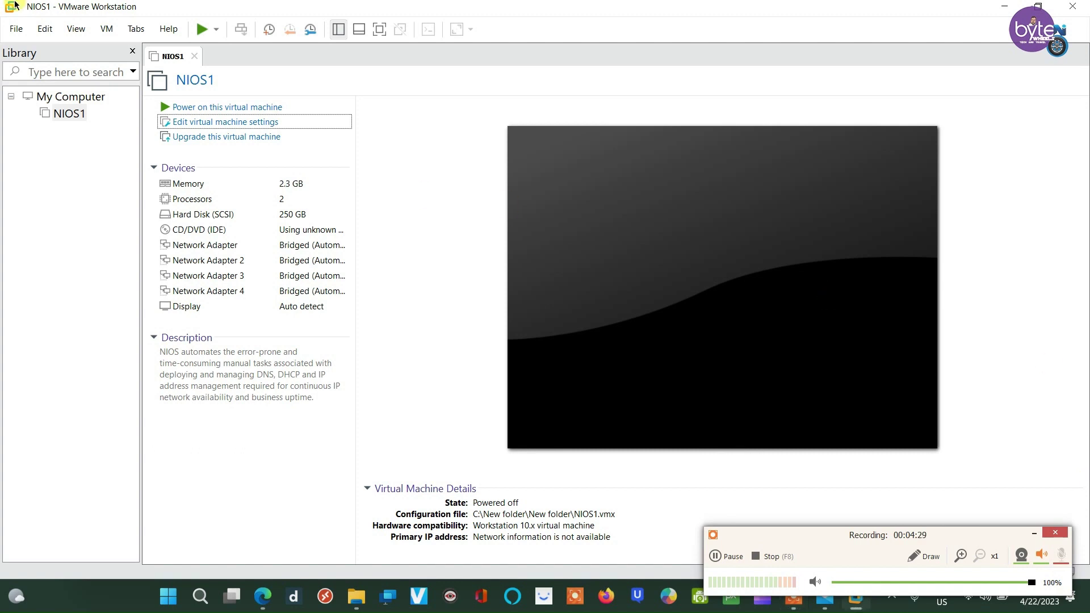
# Open the Virtual Network Editor with admin rights and bridge VMnet0 to Automatic
pyautogui.click(79, 29)
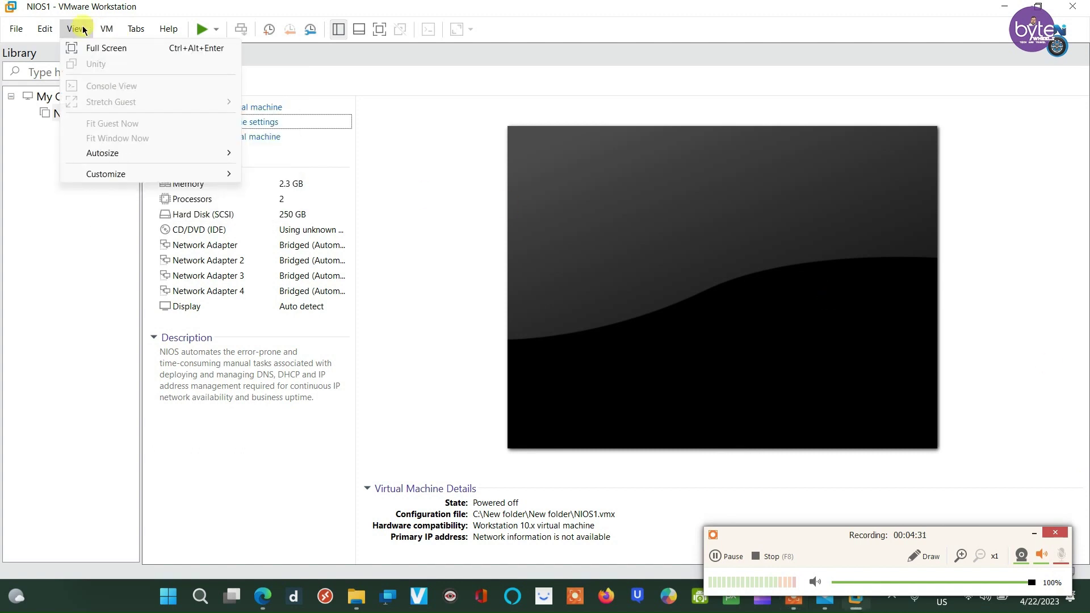
pyautogui.moveTo(44, 28)
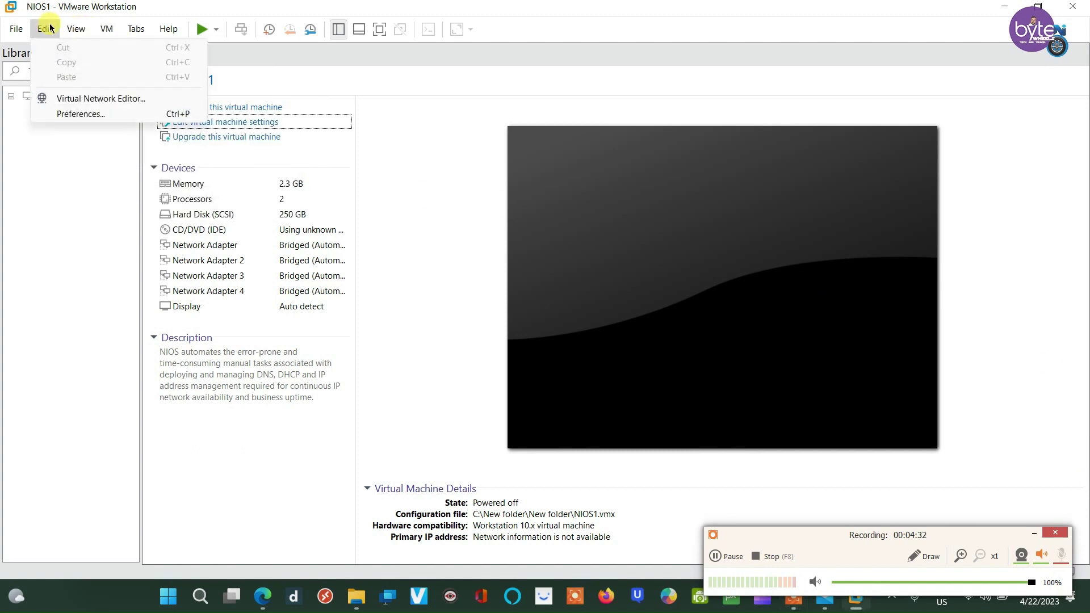
pyautogui.click(73, 97)
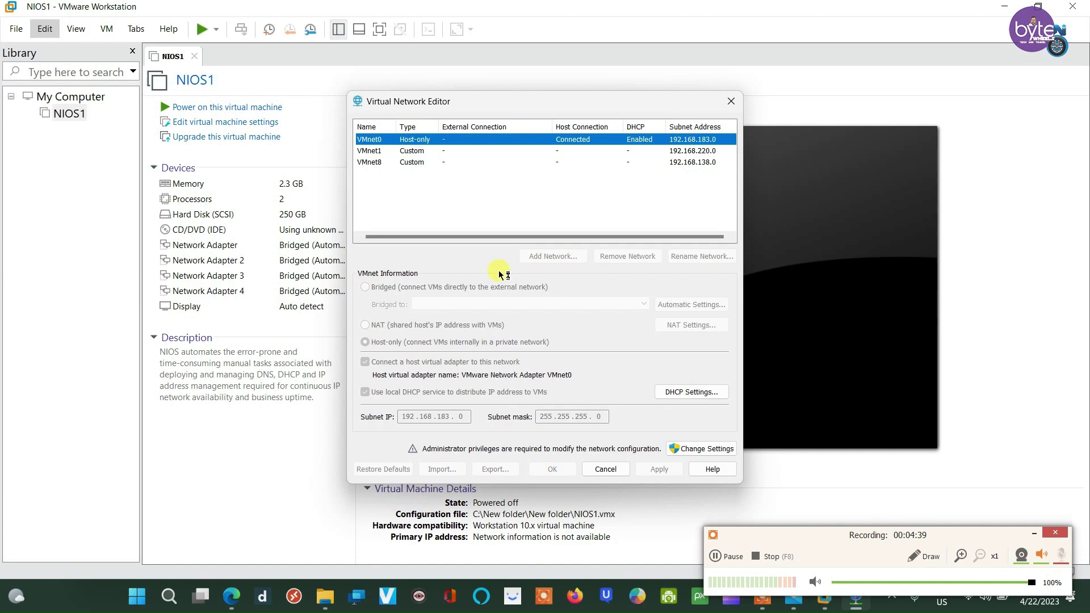
pyautogui.click(702, 449)
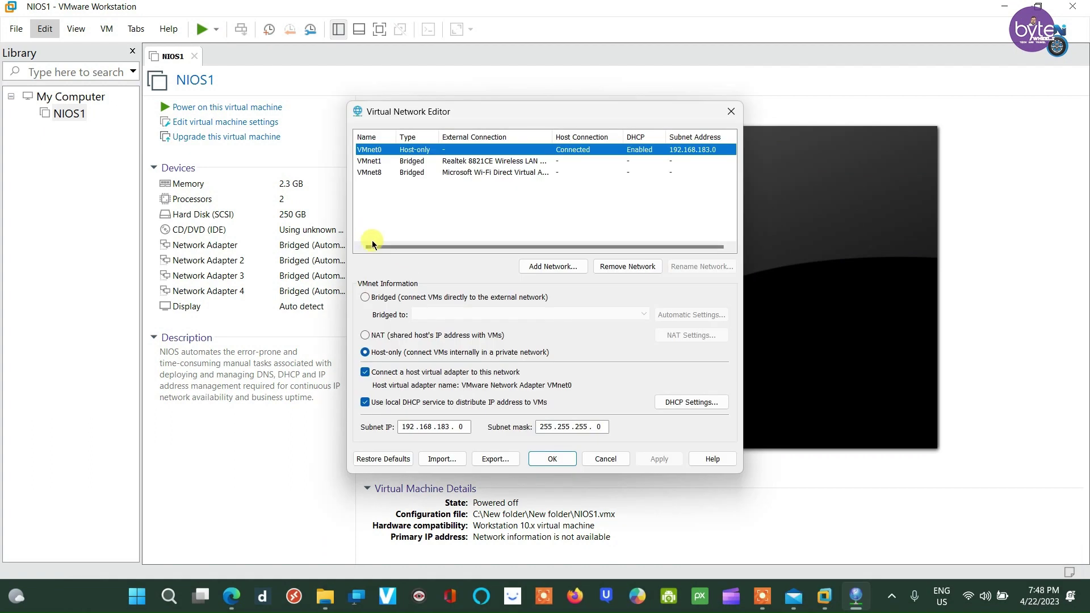
pyautogui.click(366, 297)
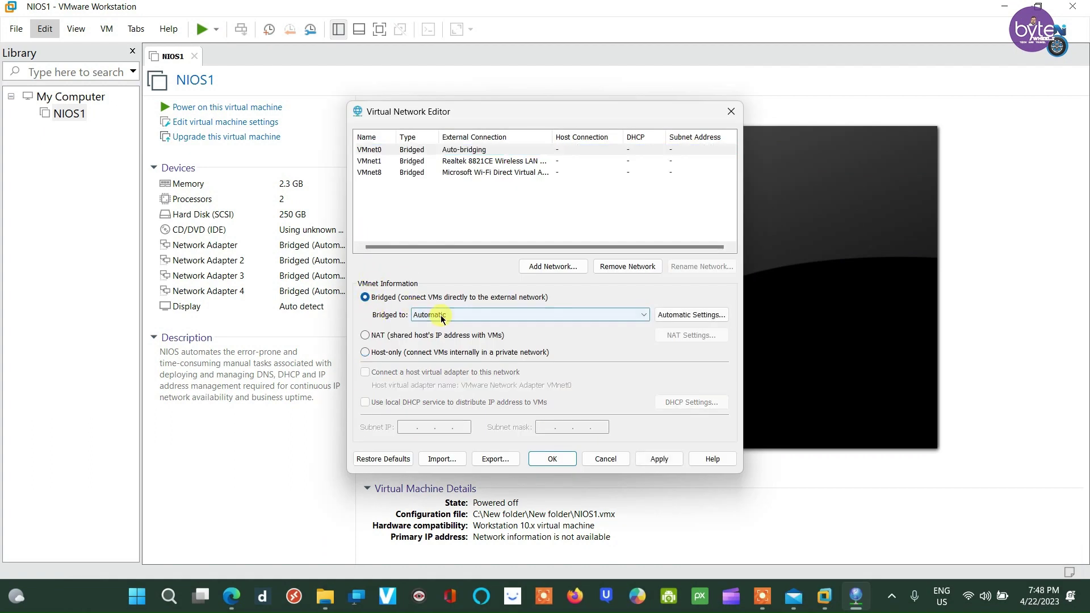
pyautogui.click(440, 315)
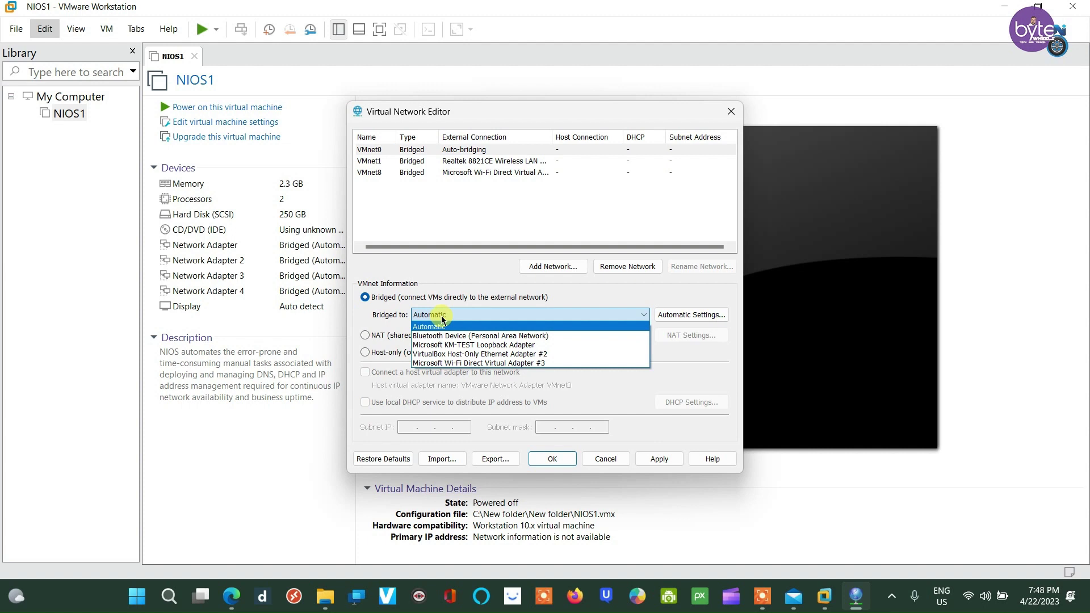
pyautogui.click(441, 317)
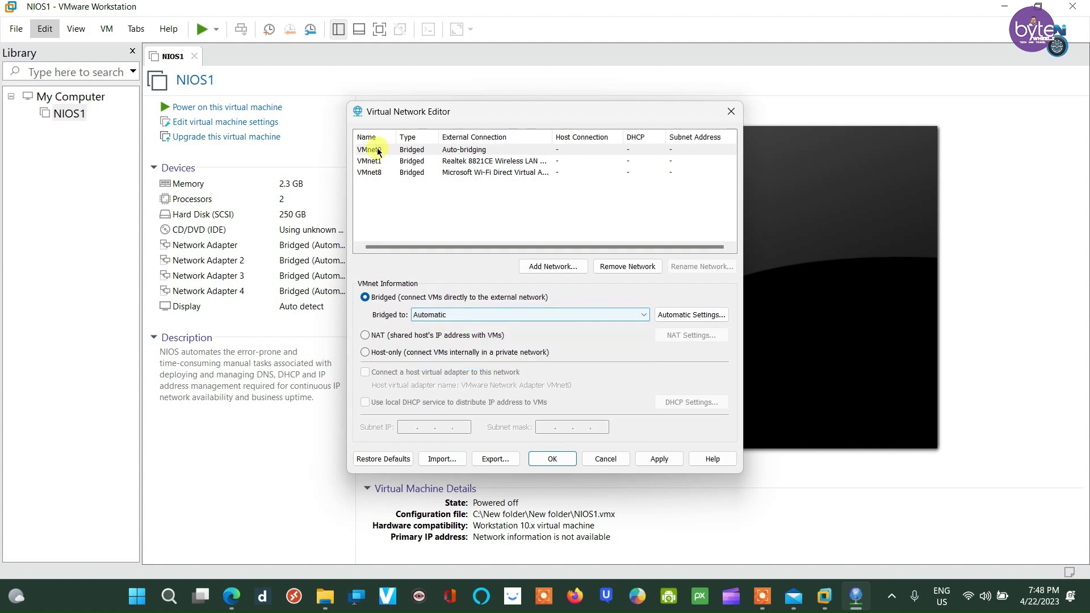
# Keep VMnet1 bridged to the Realtek adapter, remove VMnet0, and apply the changes
pyautogui.click(394, 162)
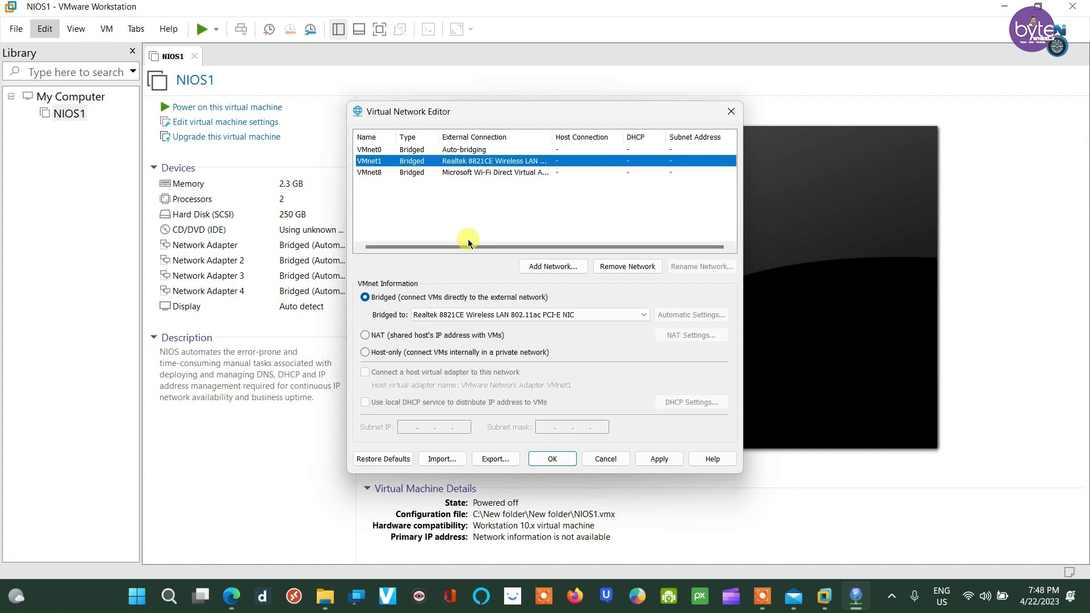
pyautogui.click(564, 319)
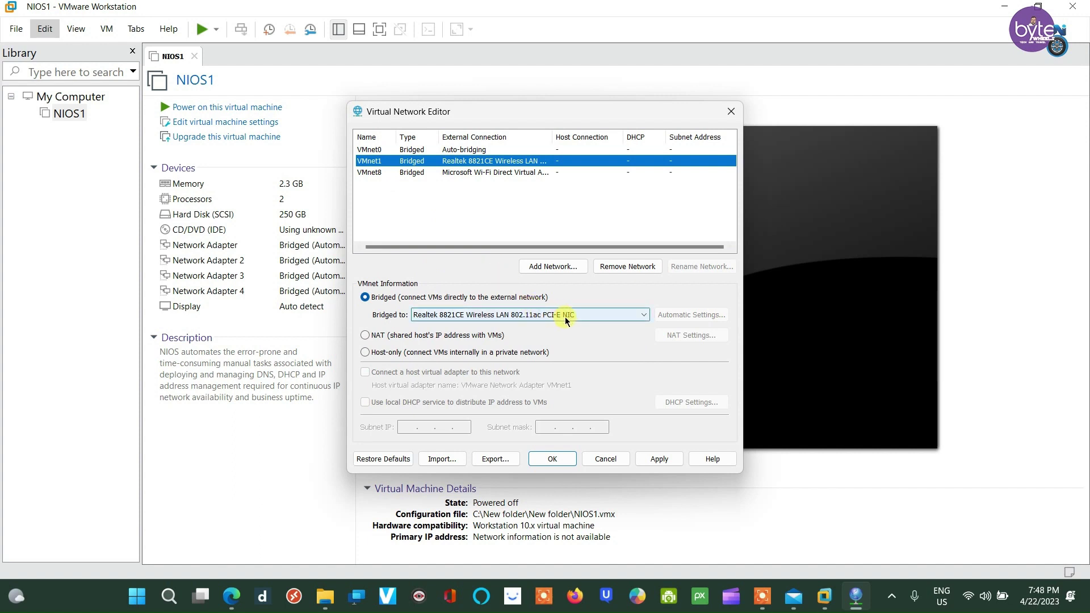
pyautogui.click(564, 326)
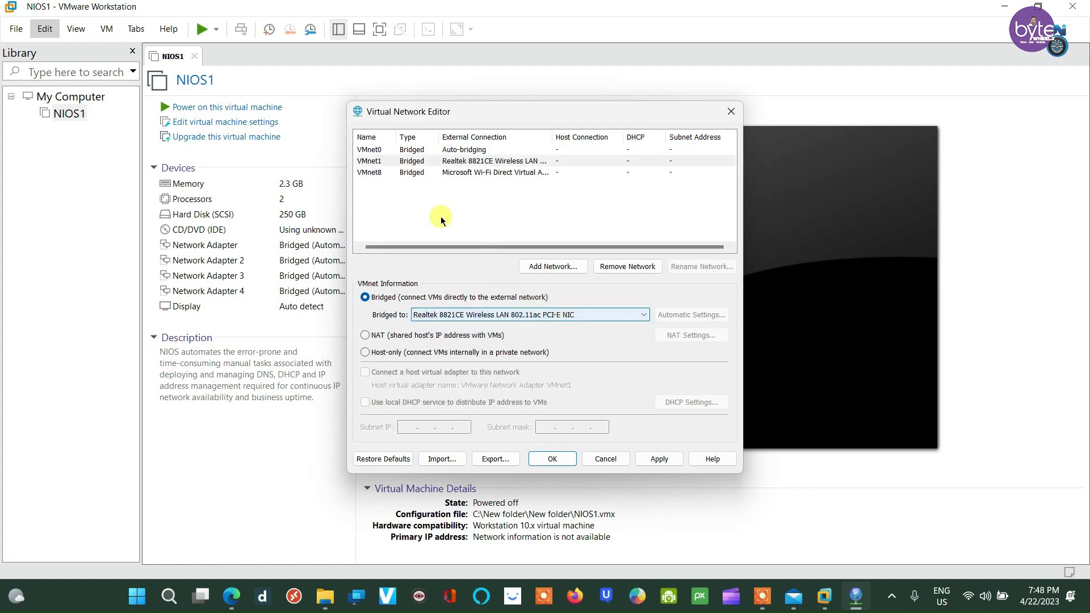
pyautogui.click(387, 151)
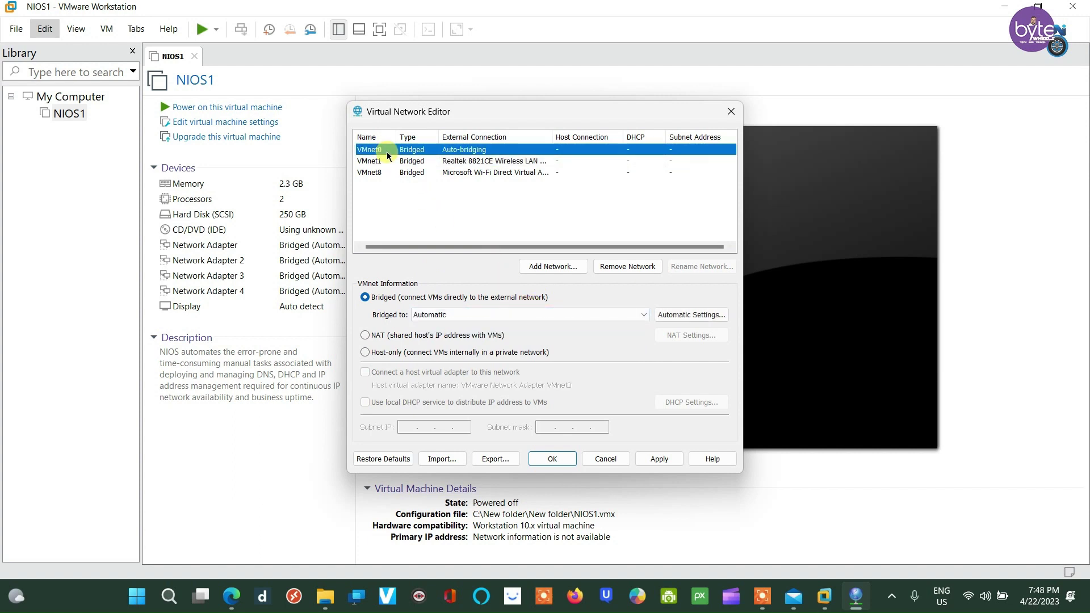
pyautogui.click(639, 267)
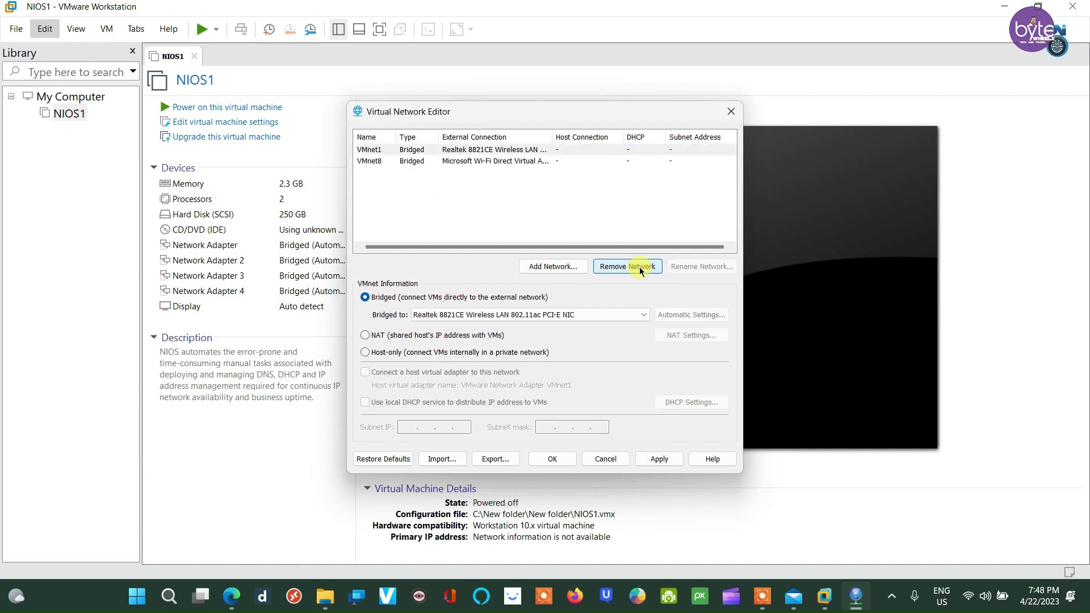
pyautogui.click(380, 151)
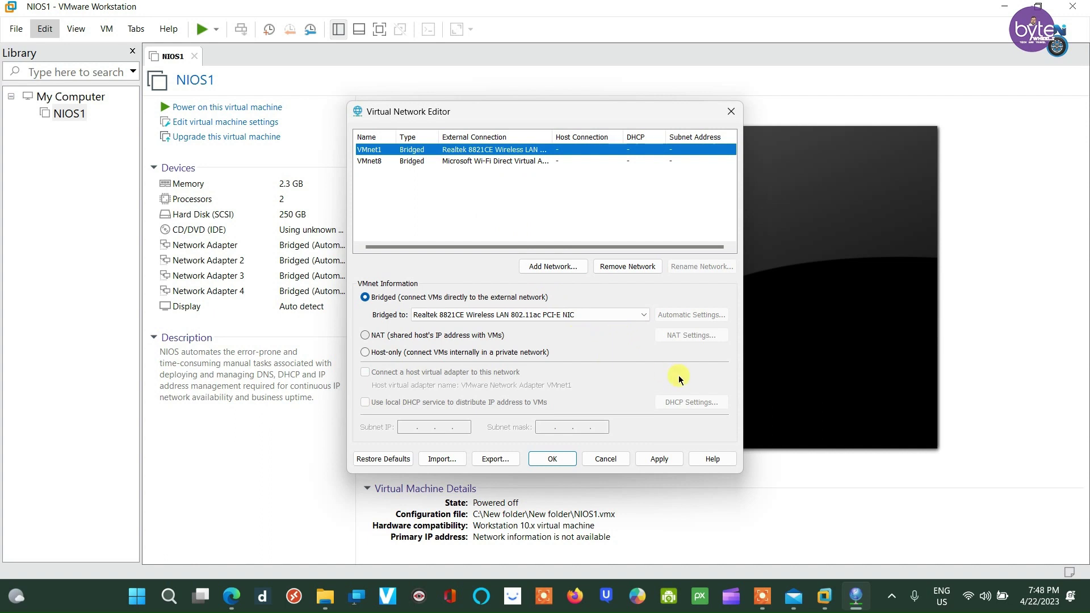
pyautogui.click(662, 458)
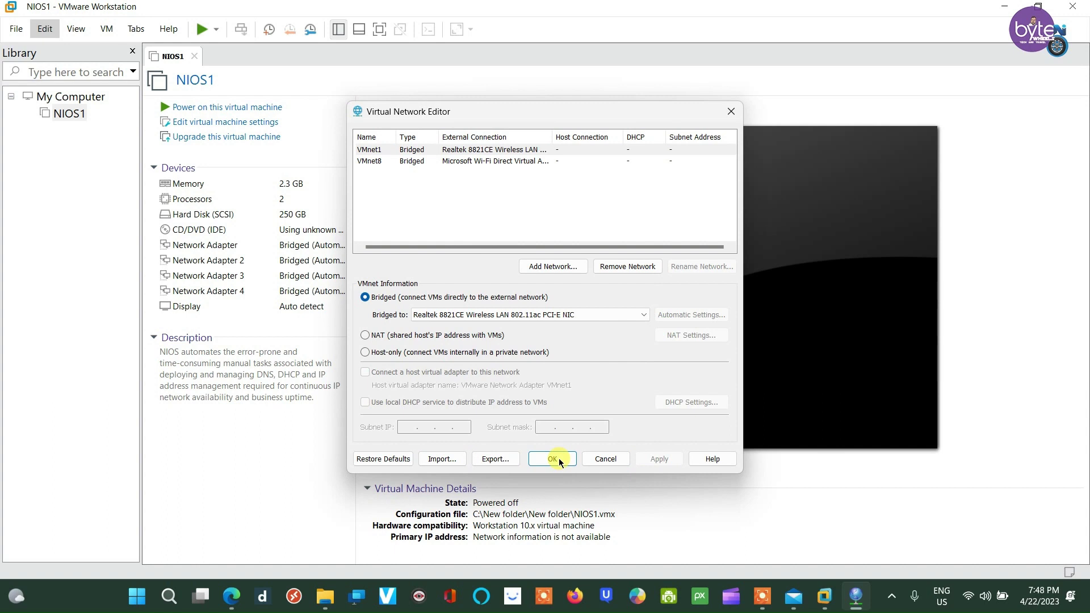
pyautogui.click(553, 458)
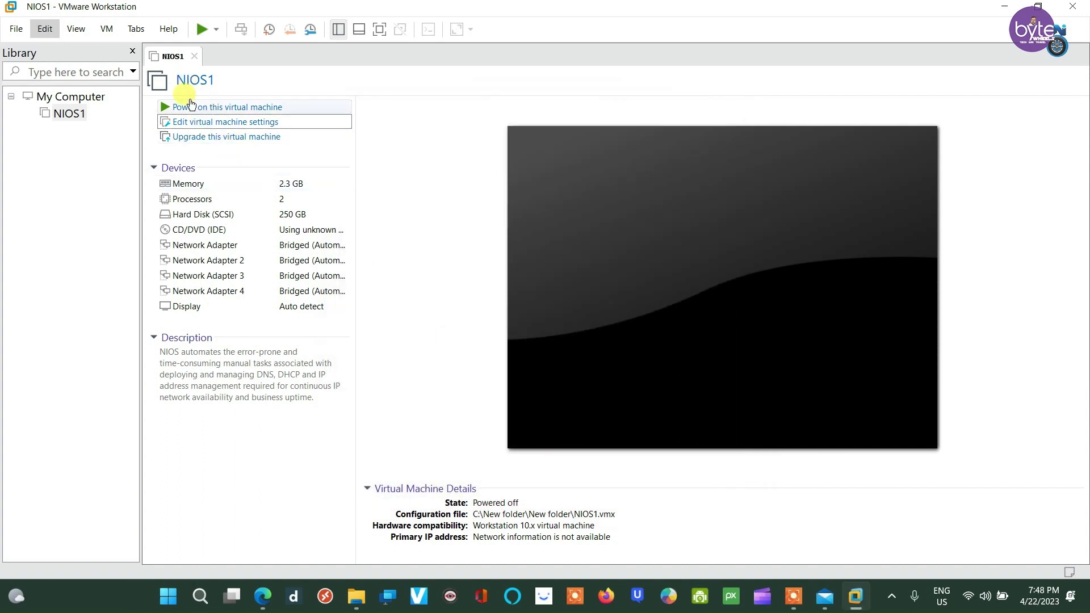
# Power on NIOS1, log in to its console as admin, and enter set network
pyautogui.click(190, 107)
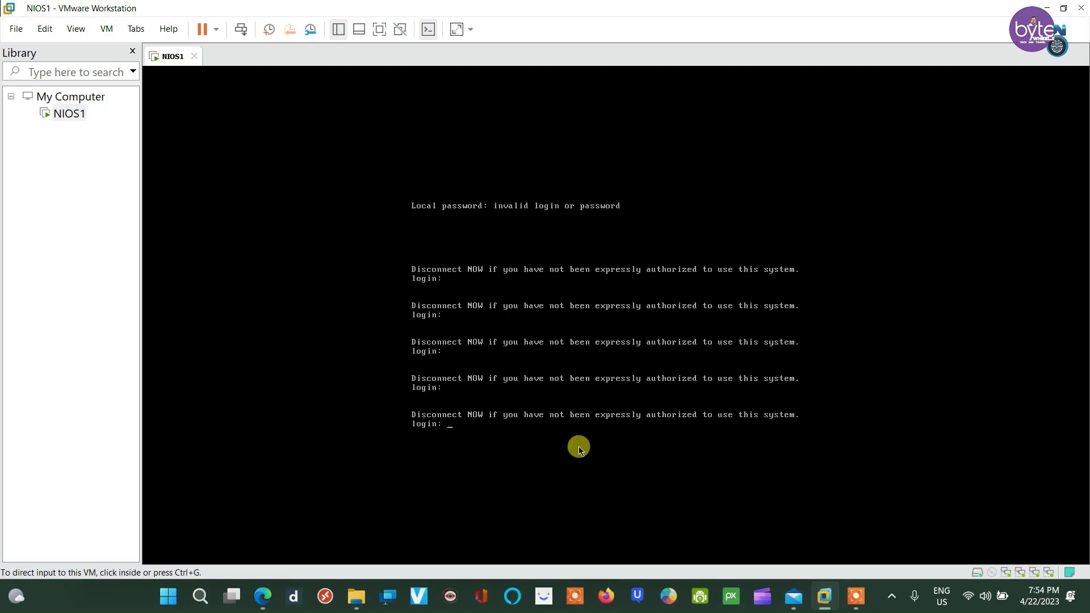
pyautogui.click(579, 448)
pyautogui.write('a')
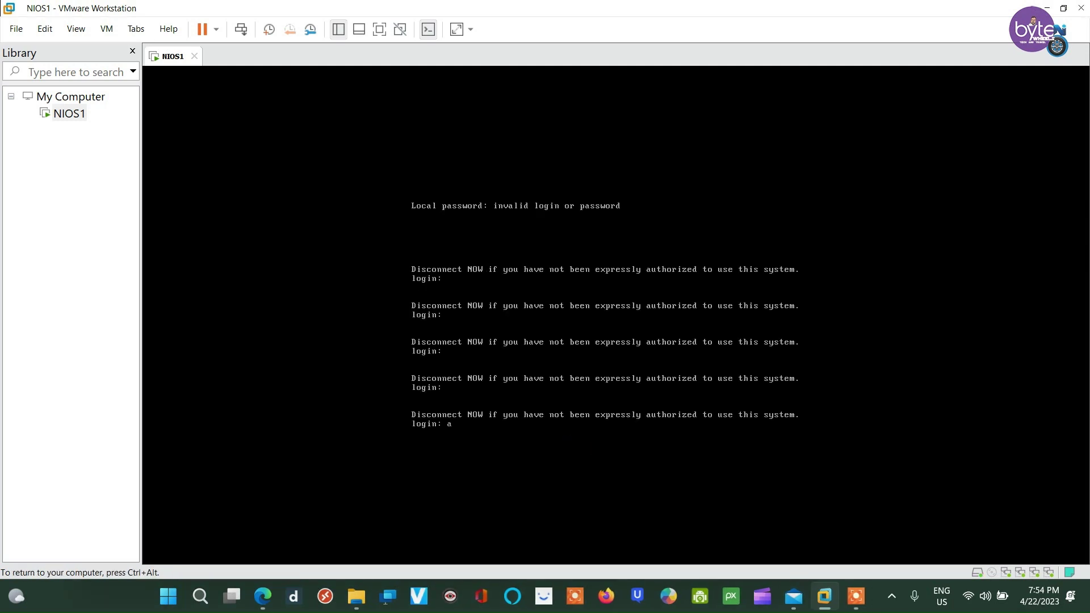
pyautogui.write('dmin')
pyautogui.press('Return')
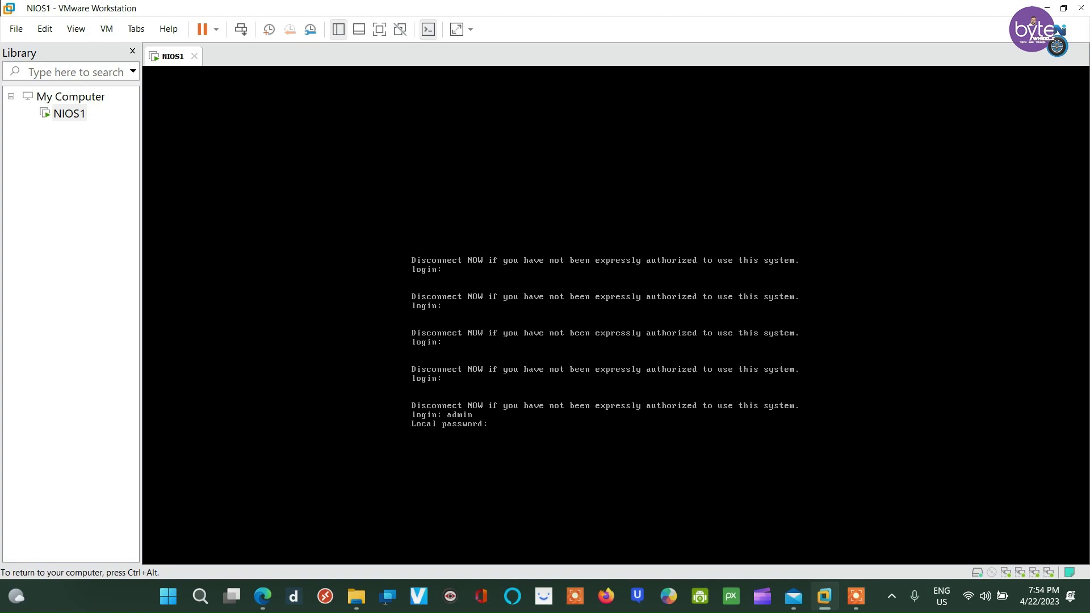
pyautogui.press('Return')
pyautogui.write('s')
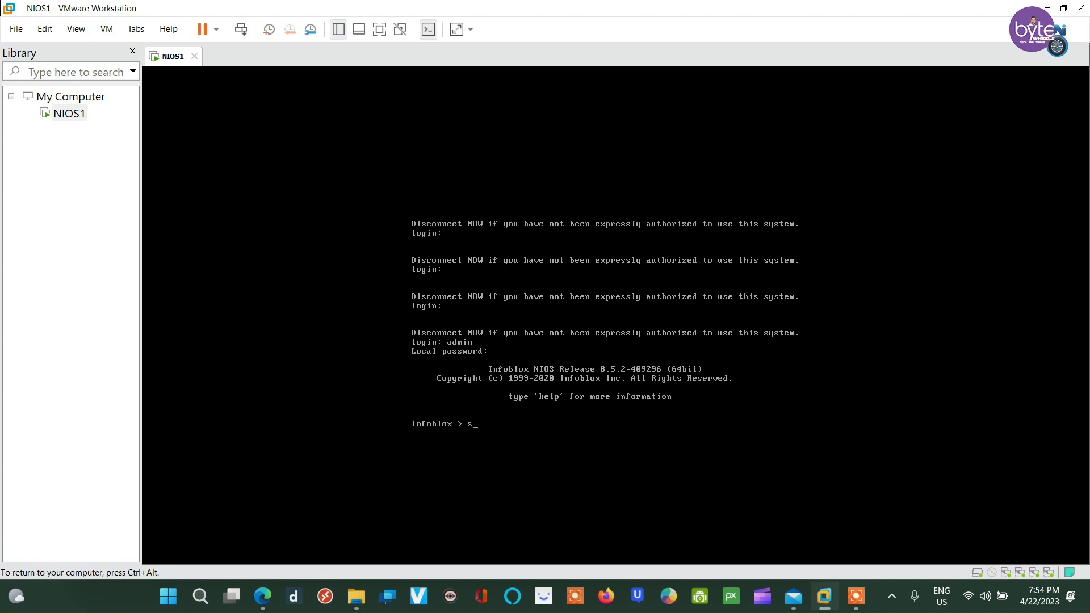
pyautogui.write('et network')
# Set the IP to 192.168.1.30 with default netmask 255.255.255.0 and untagged VLAN
pyautogui.press('Return')
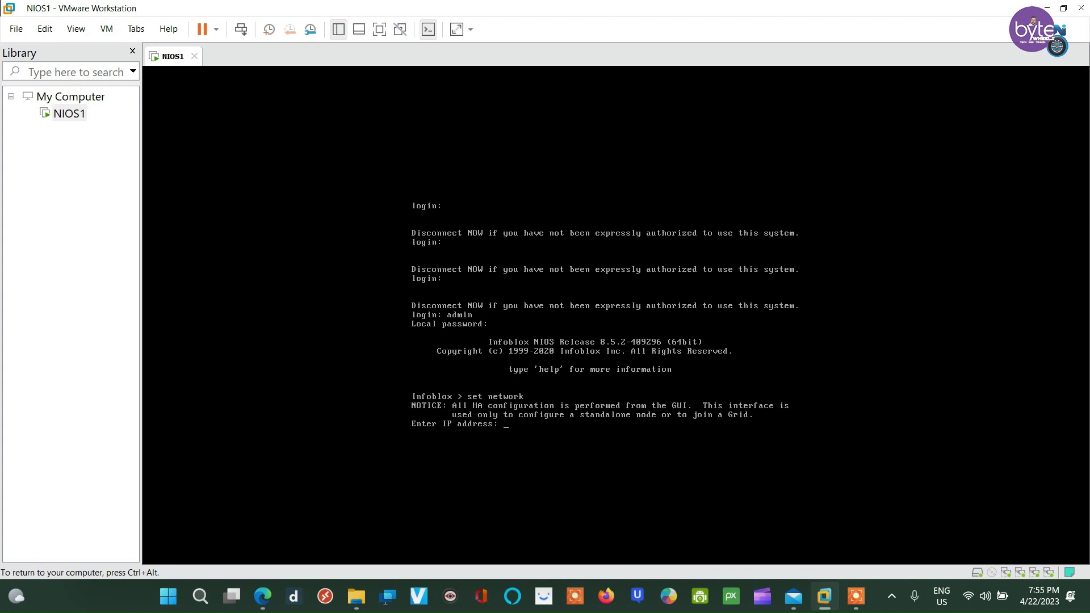
pyautogui.write('192.168.1.30')
pyautogui.press('Return')
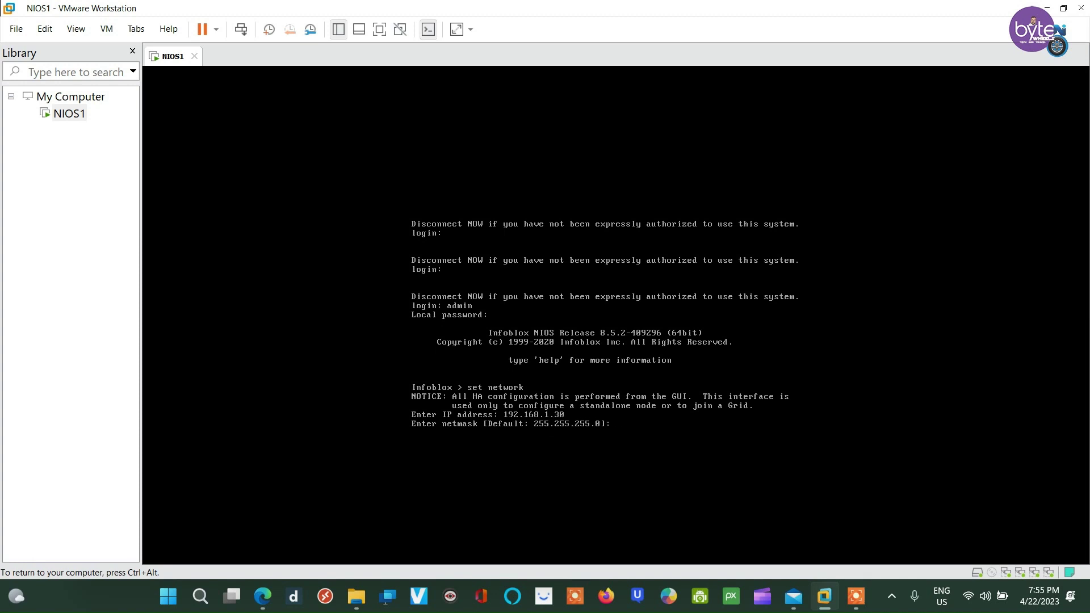
pyautogui.press('Return')
pyautogui.press('Return')
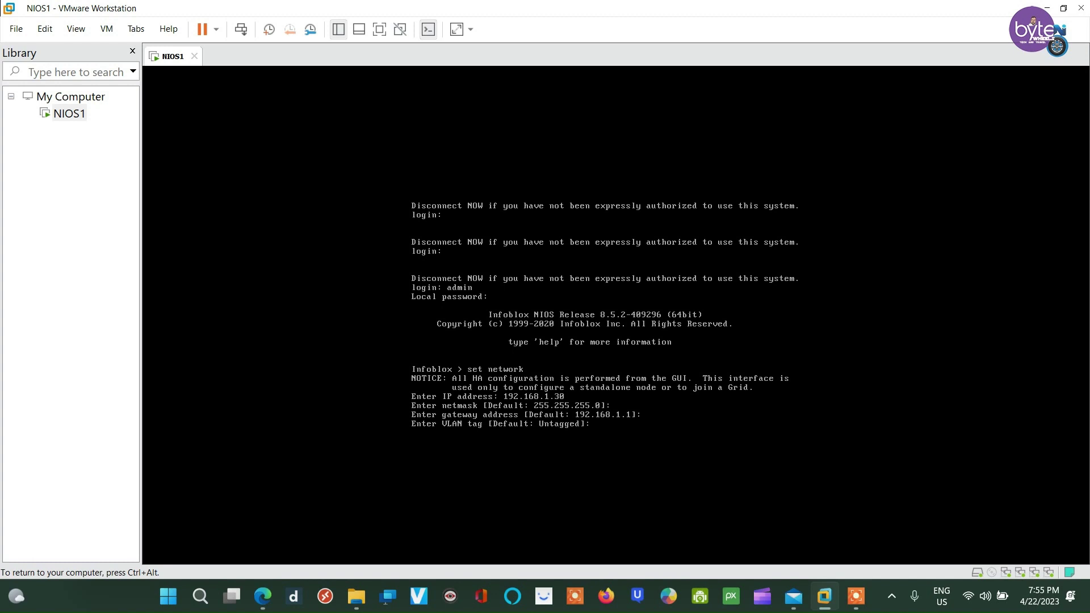
pyautogui.press('Return')
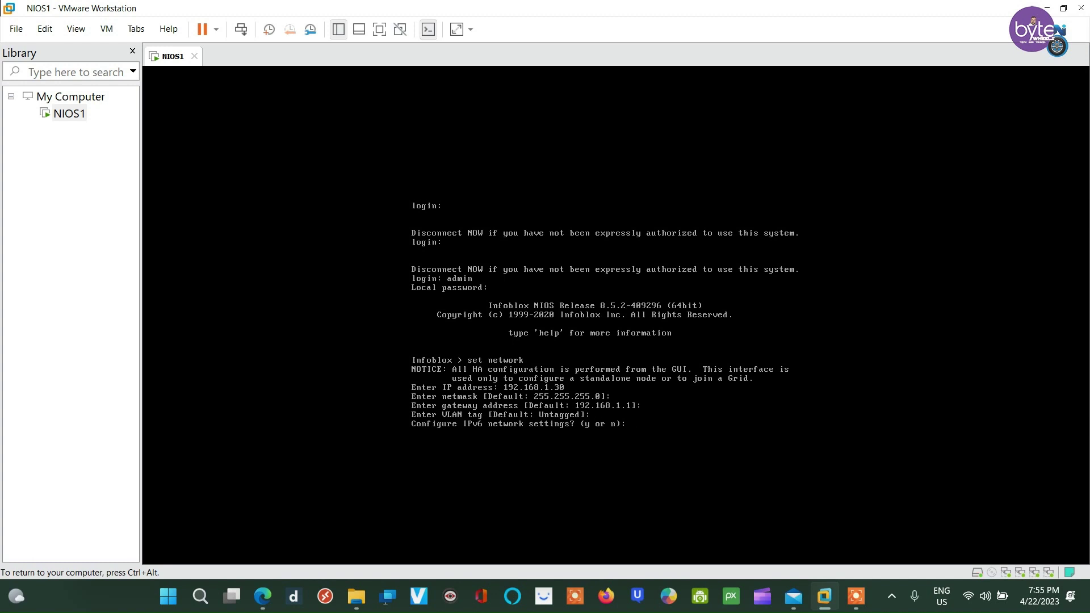
# Decline IPv6 and grid membership, then confirm and apply the network settings
pyautogui.write('n')
pyautogui.press('Return')
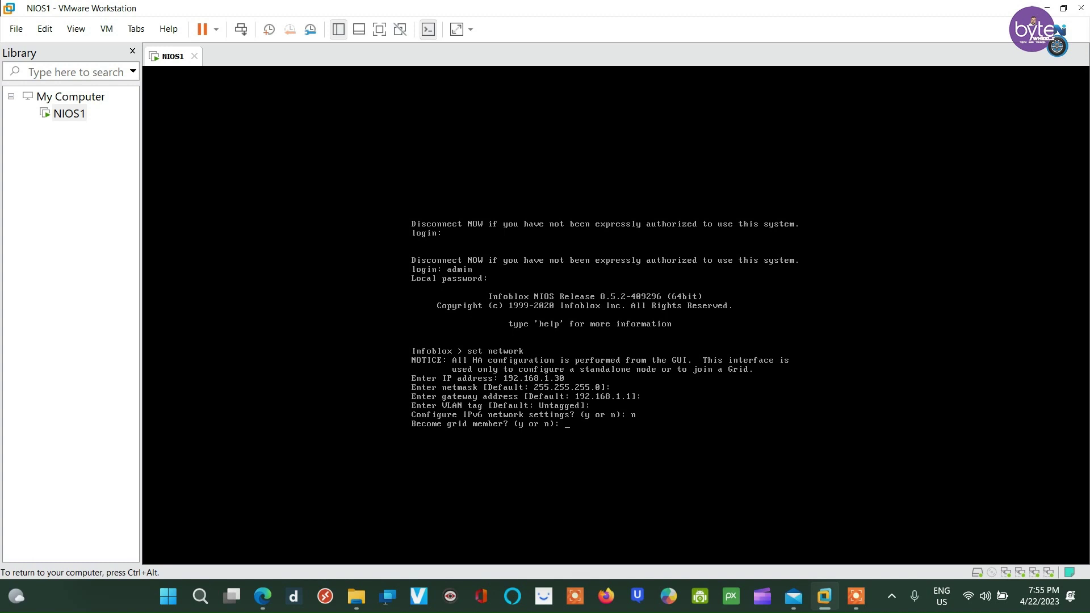
pyautogui.write('n')
pyautogui.press('Return')
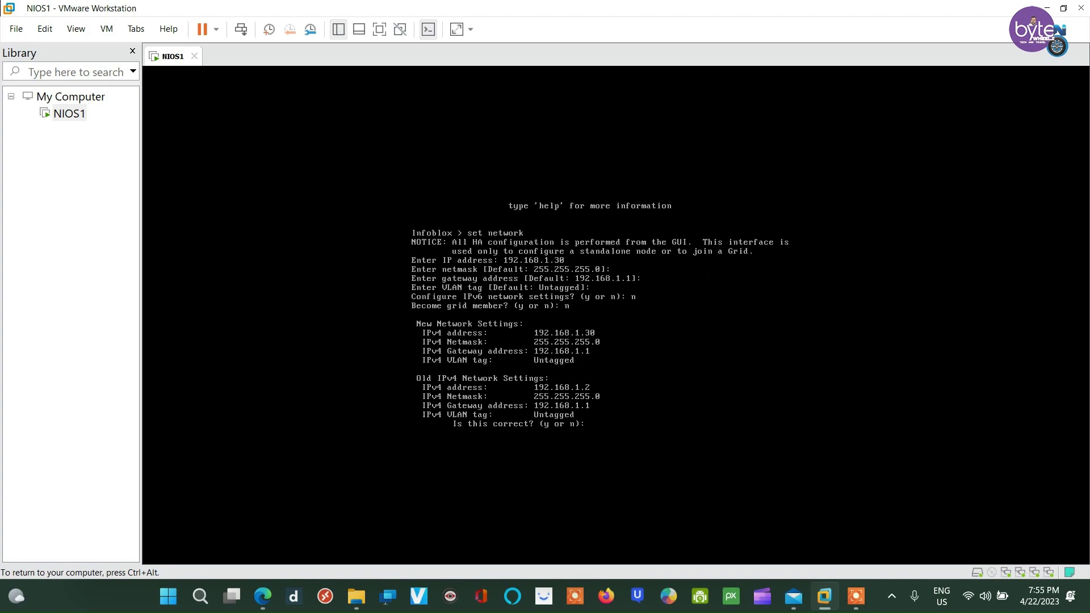
pyautogui.write('y')
pyautogui.press('Return')
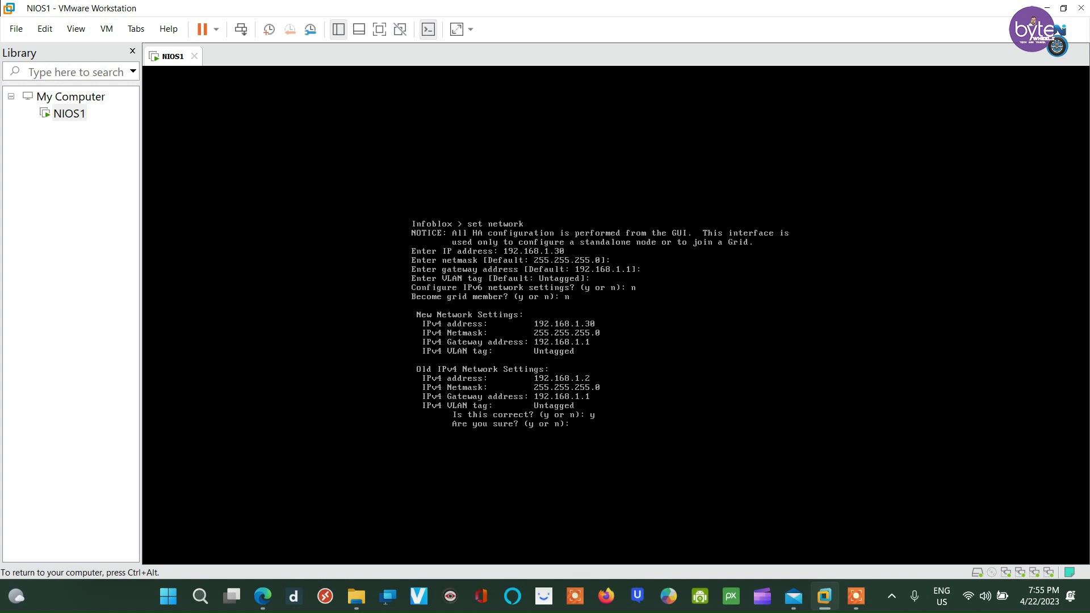
pyautogui.write('y')
pyautogui.press('Return')
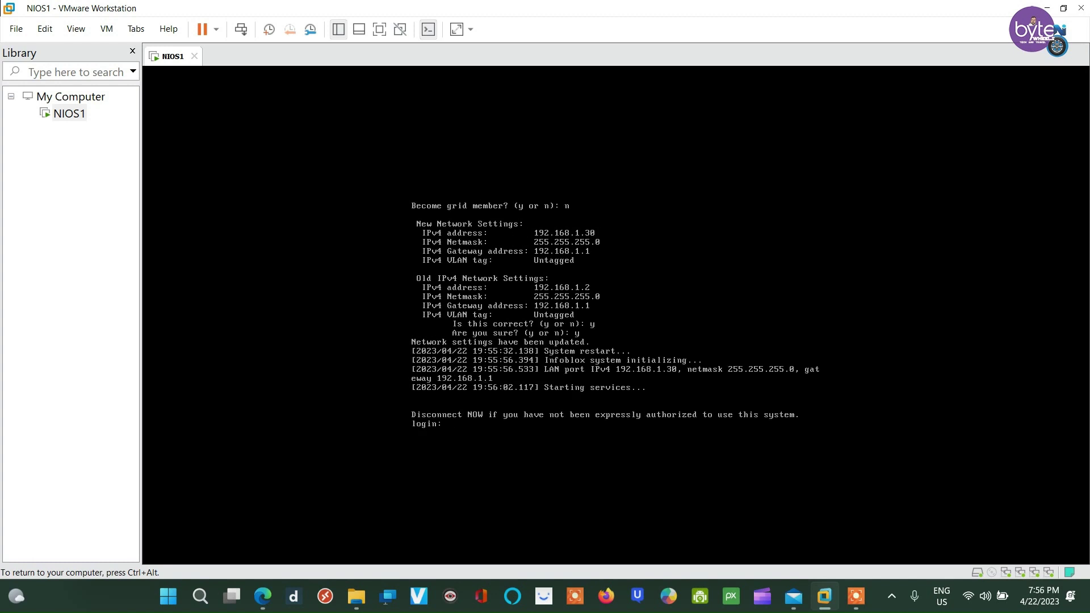
# Log in as admin and add a temporary 60-day IB-V815 NIOS license via set temp_license
pyautogui.write('dmin')
pyautogui.press('Return')
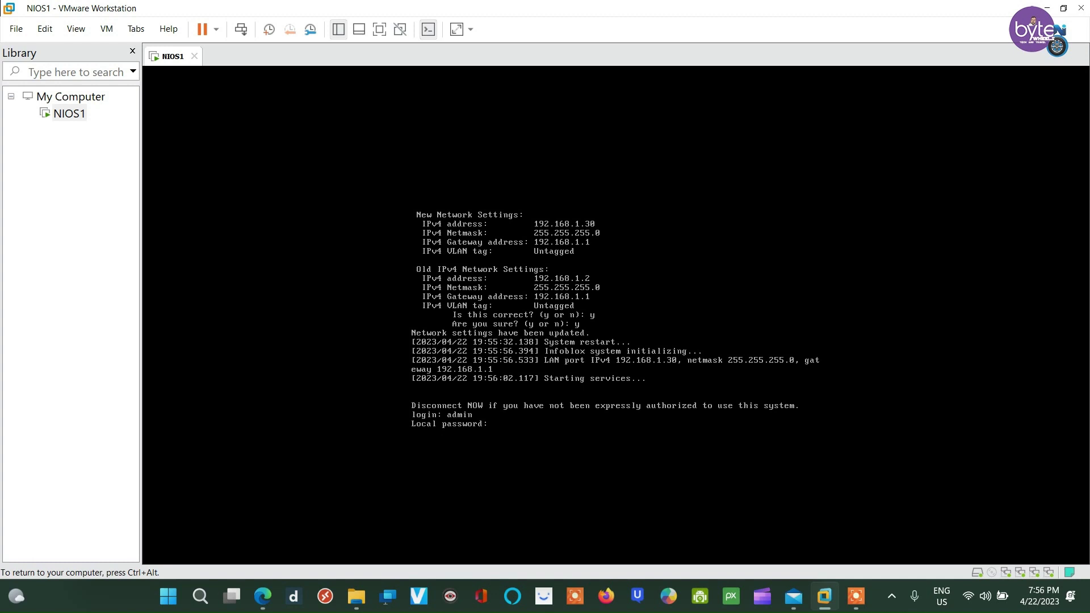
pyautogui.press('Return')
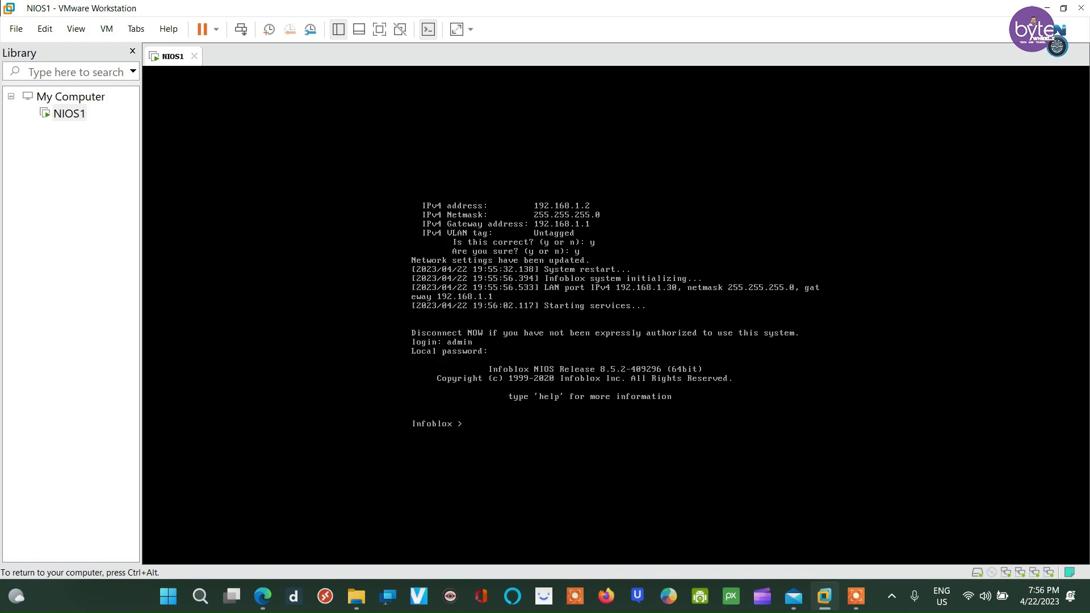
pyautogui.write('set temp_license')
pyautogui.press('Return')
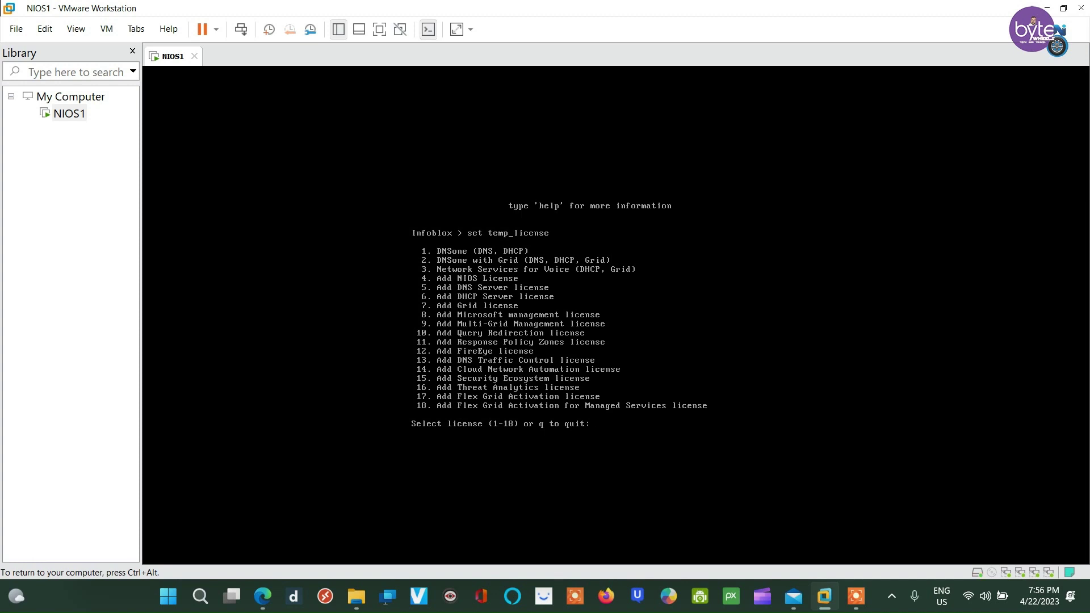
pyautogui.write('4')
pyautogui.press('Return')
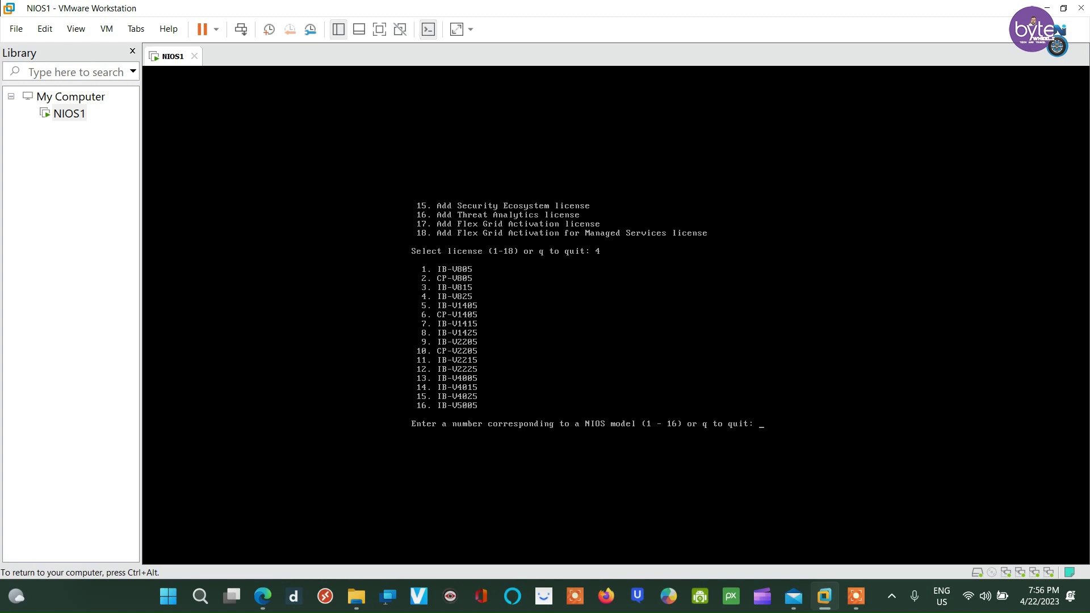
pyautogui.write('3')
pyautogui.press('Return')
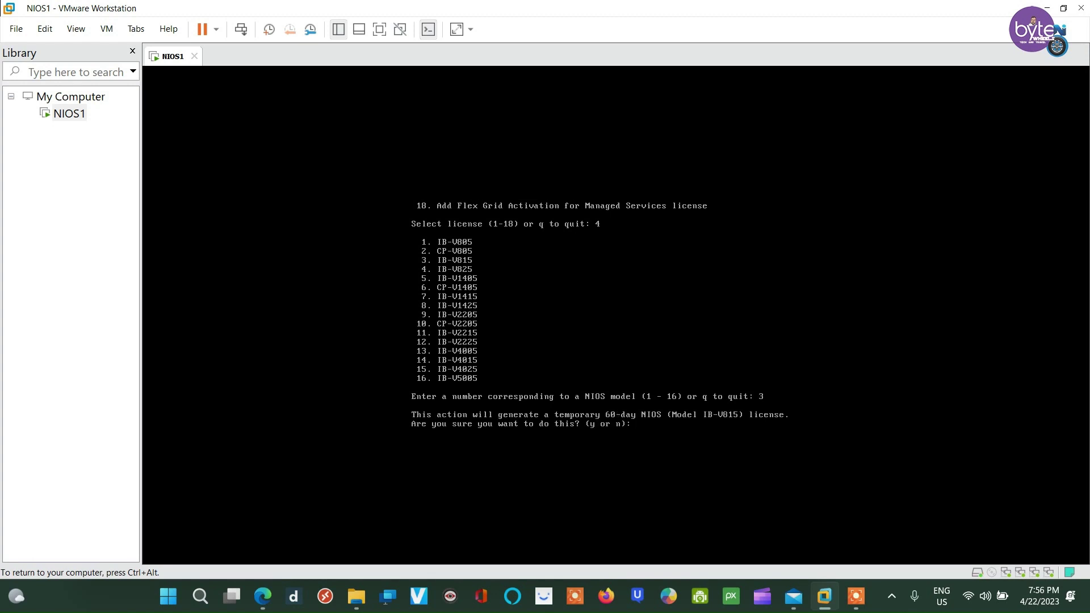
pyautogui.write('y')
pyautogui.press('Return')
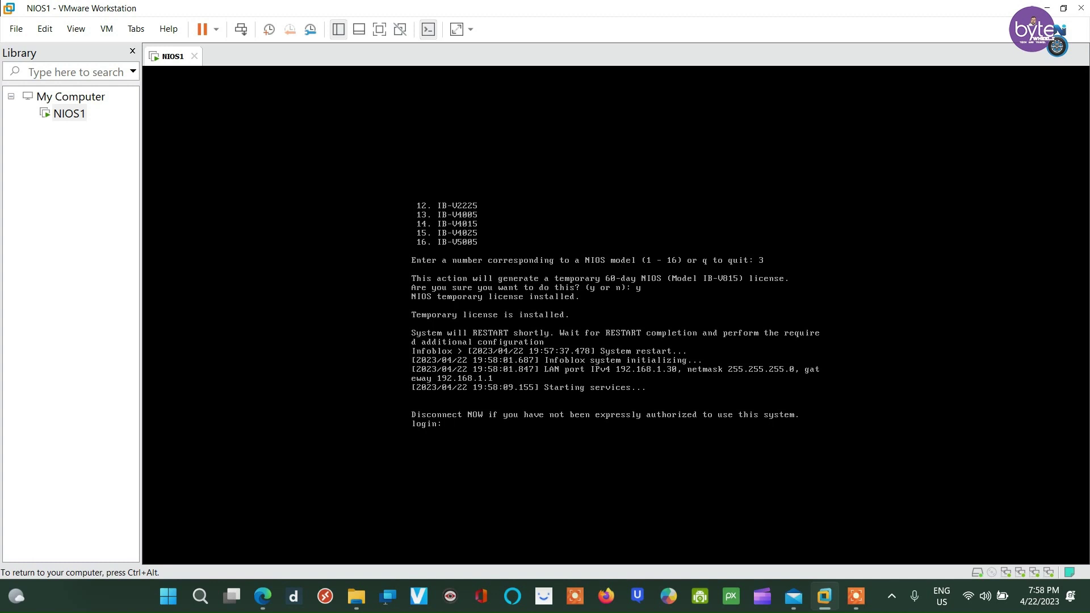
# Log back in as admin after the appliance restarts
pyautogui.write('admin')
pyautogui.press('Return')
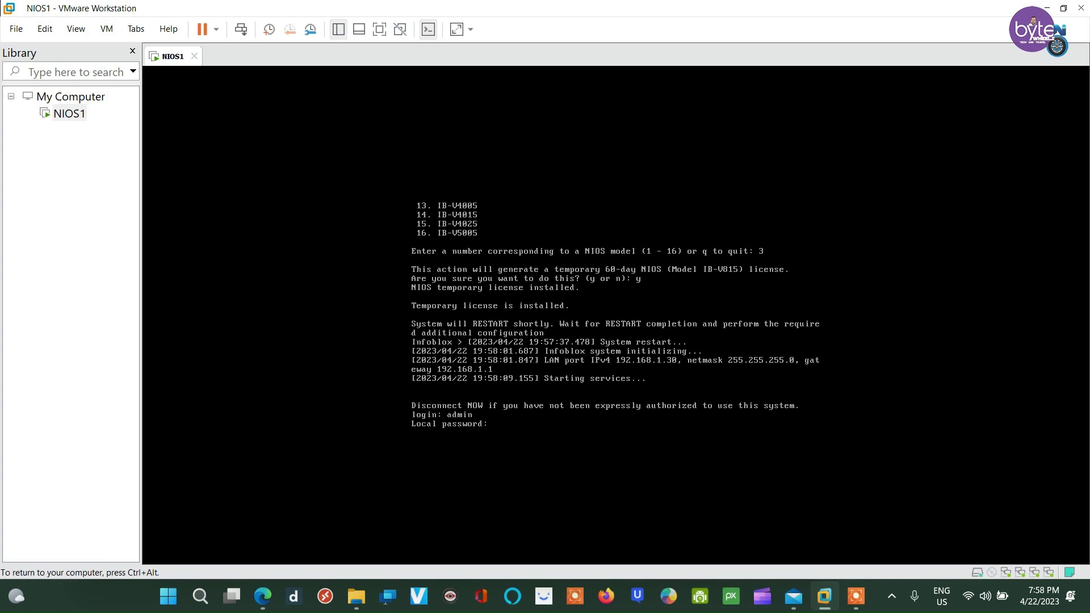
pyautogui.press('Return')
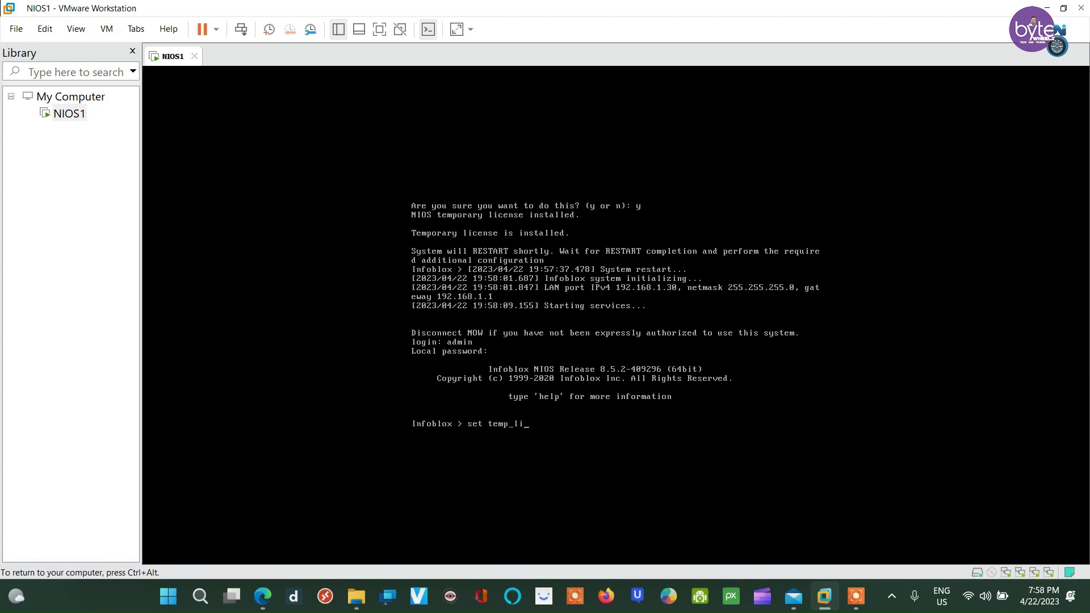
# Add a 60-day DNSone with Grid license and confirm restarting the web UI
pyautogui.press('Return')
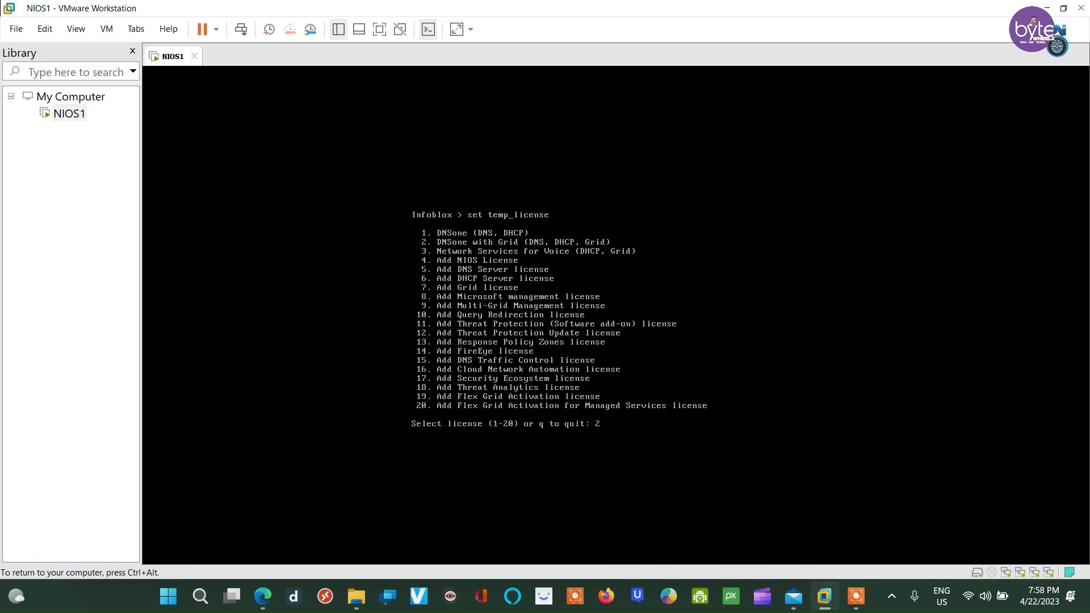
pyautogui.press('Return')
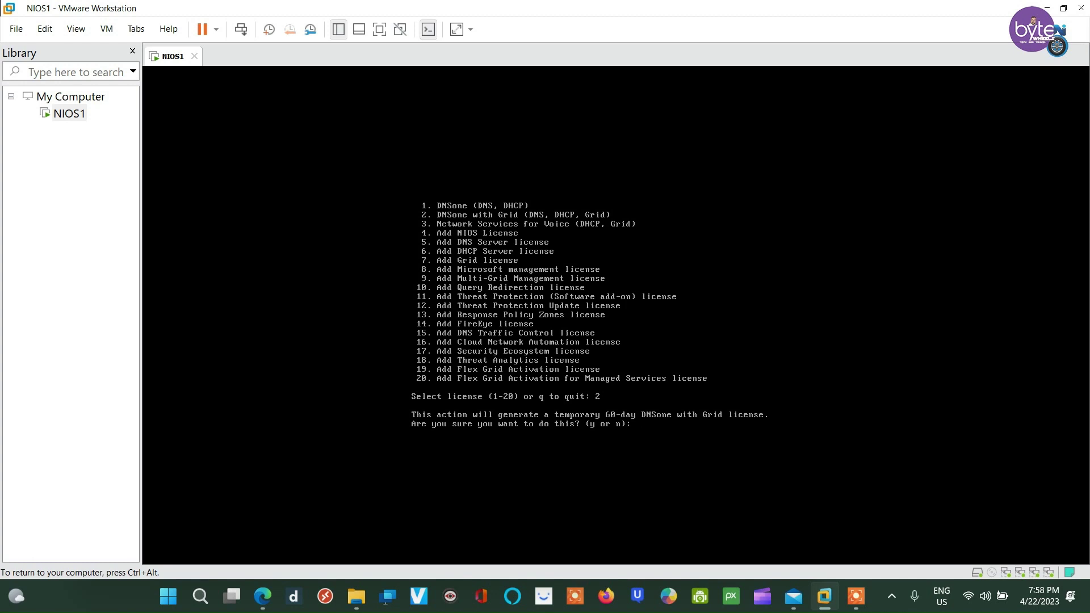
pyautogui.press('Return')
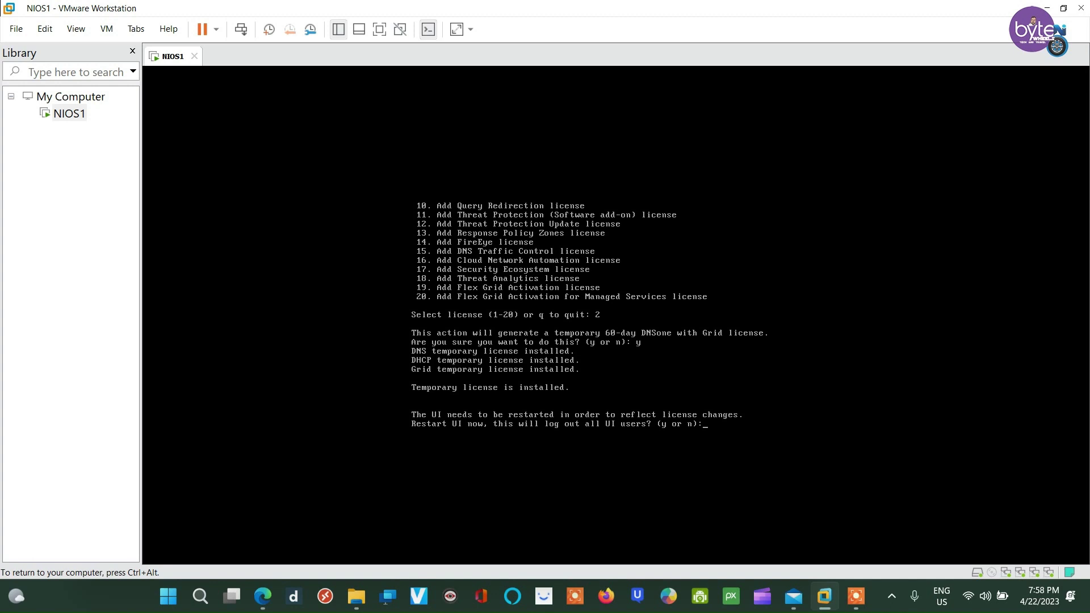
pyautogui.write('y')
pyautogui.press('Return')
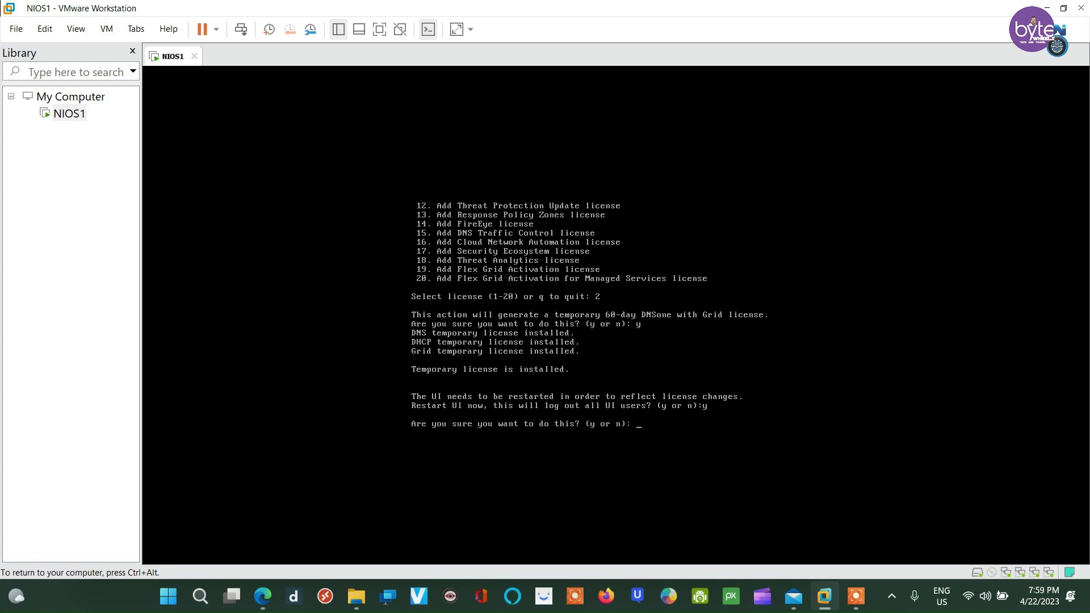
pyautogui.press('Return')
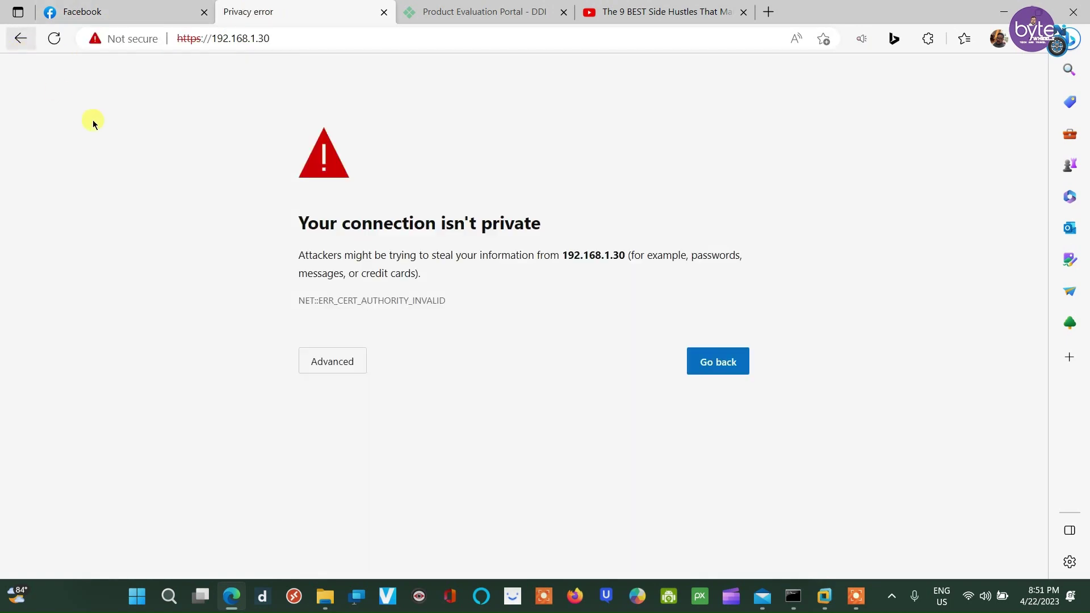
# Bypass Edge's certificate warning and continue to the unsafe site at 192.168.1.30
pyautogui.click(329, 367)
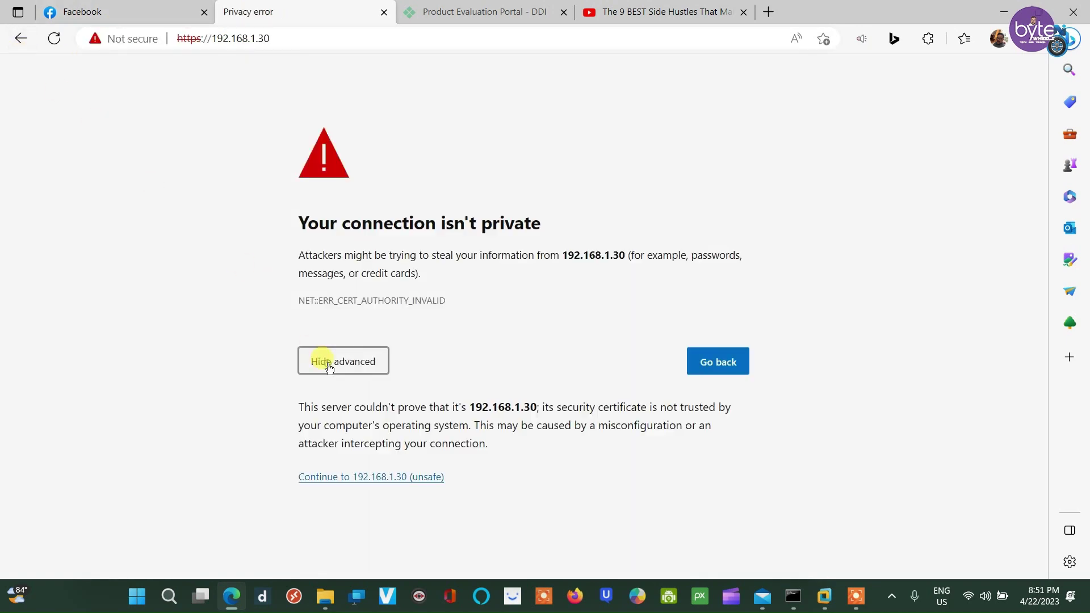
pyautogui.click(322, 478)
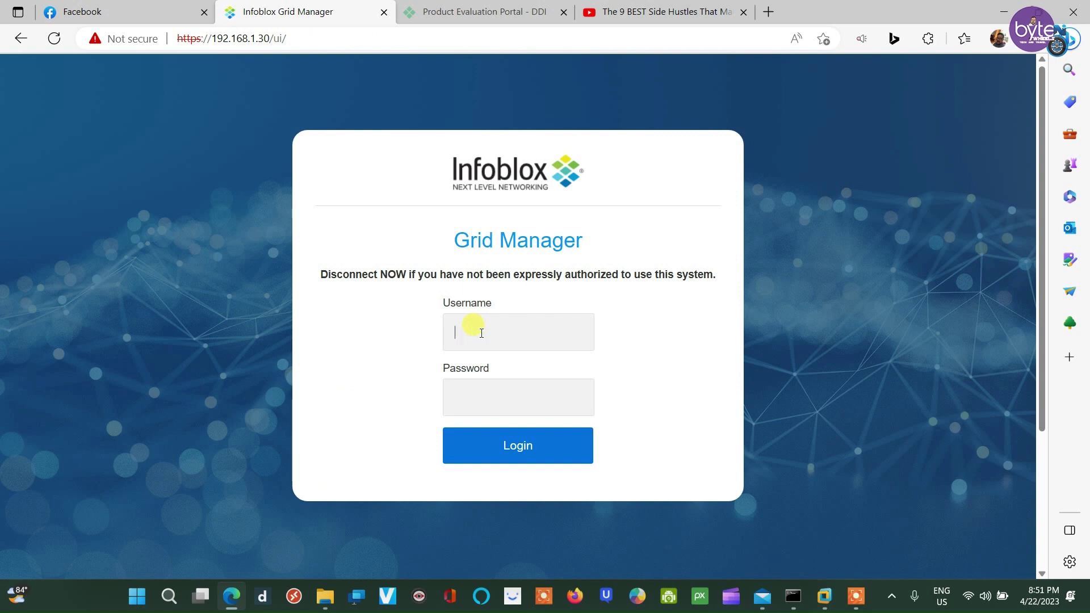
# Log in with the admin credentials, accept the EULA and data-collection notice, and close the Grid Setup Wizard
pyautogui.write('admin')
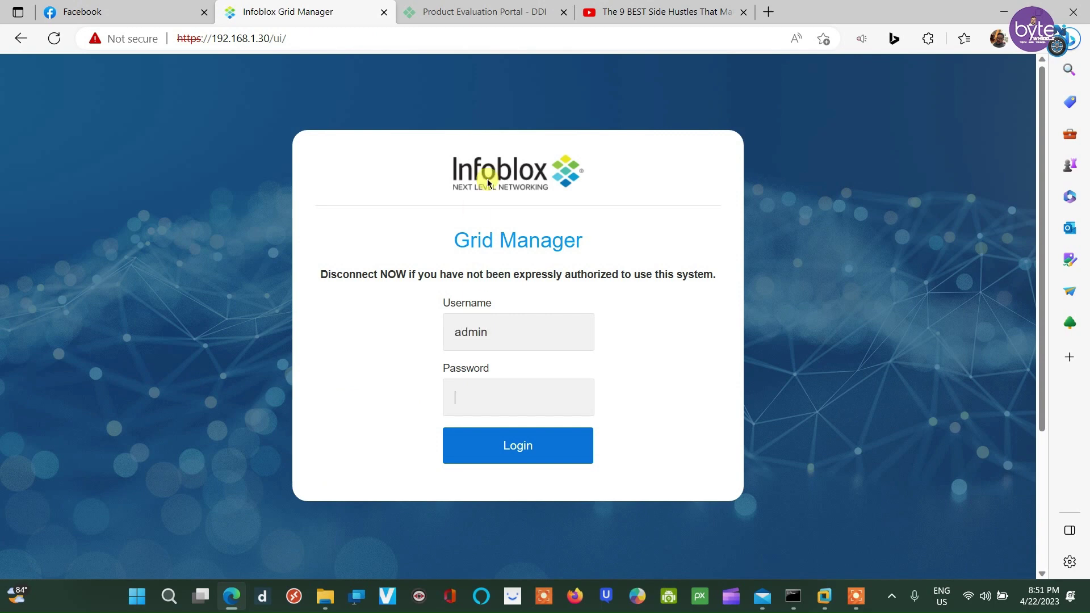
pyautogui.write('a')
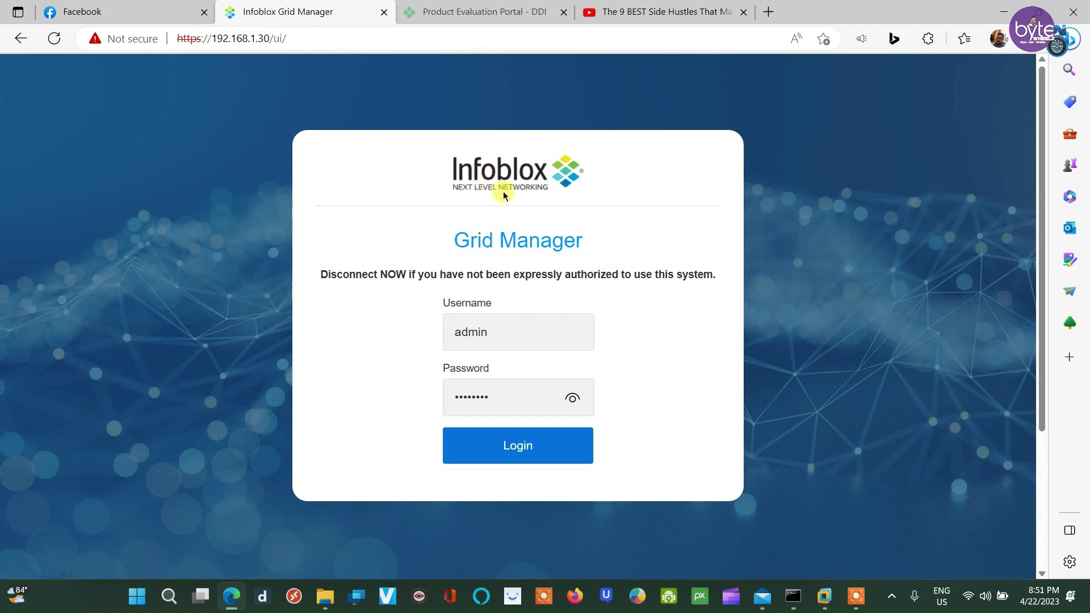
pyautogui.click(492, 457)
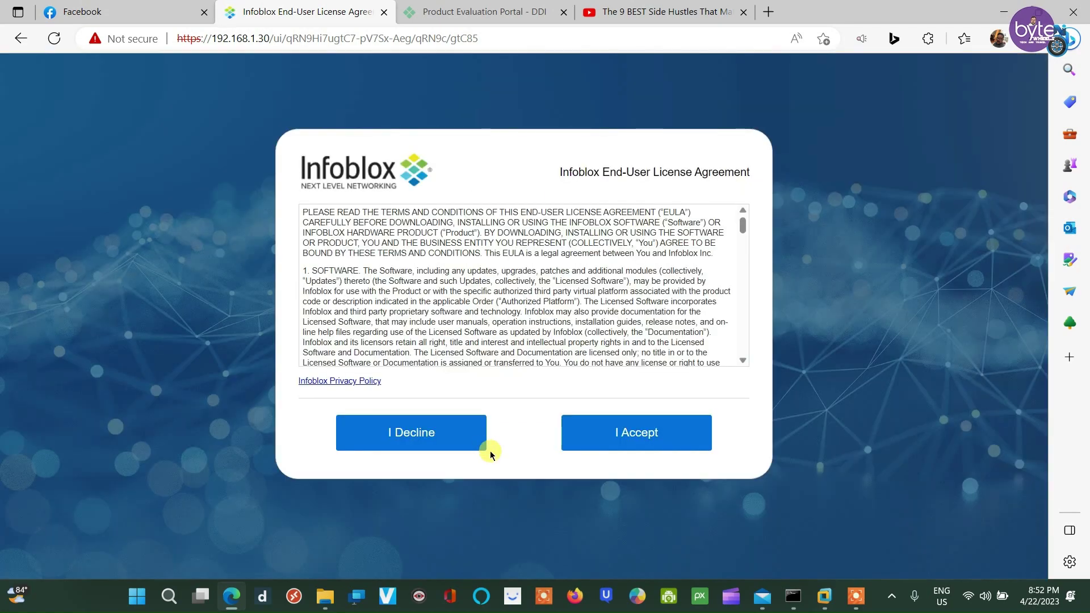
pyautogui.click(623, 434)
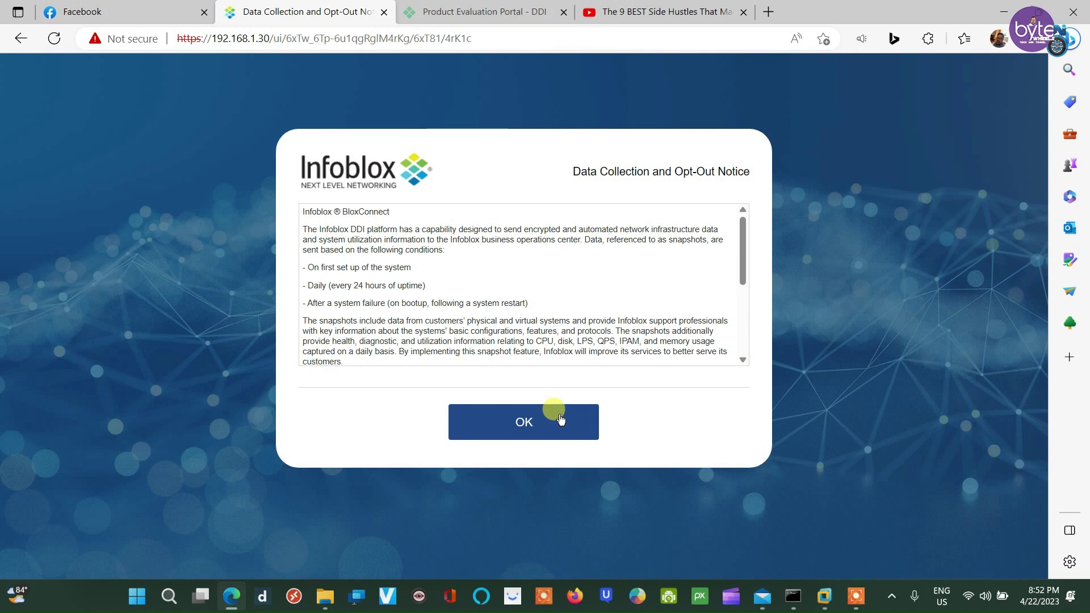
pyautogui.click(523, 422)
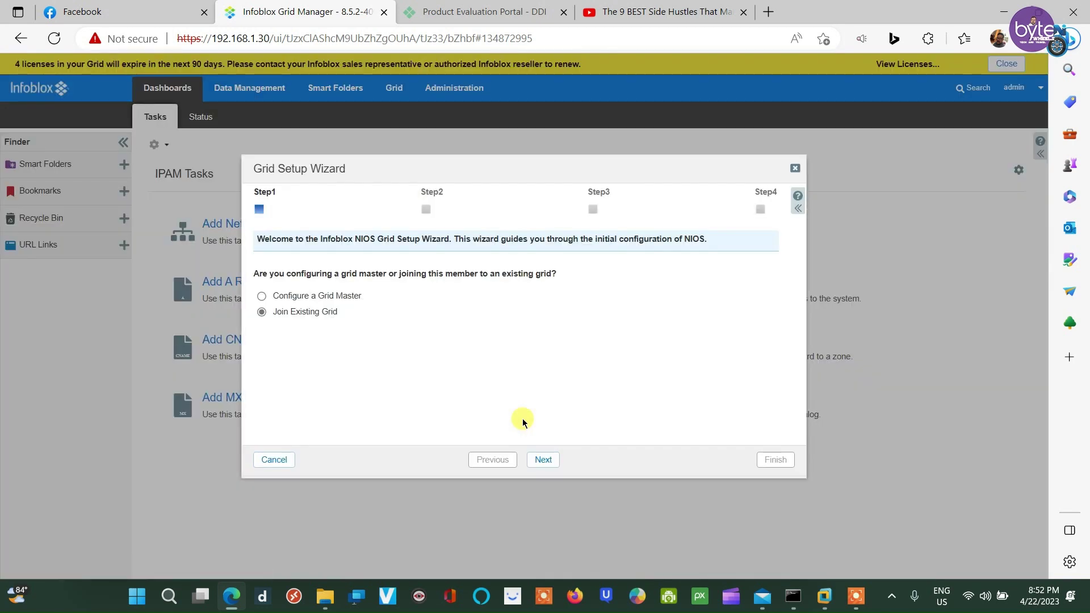
pyautogui.click(795, 168)
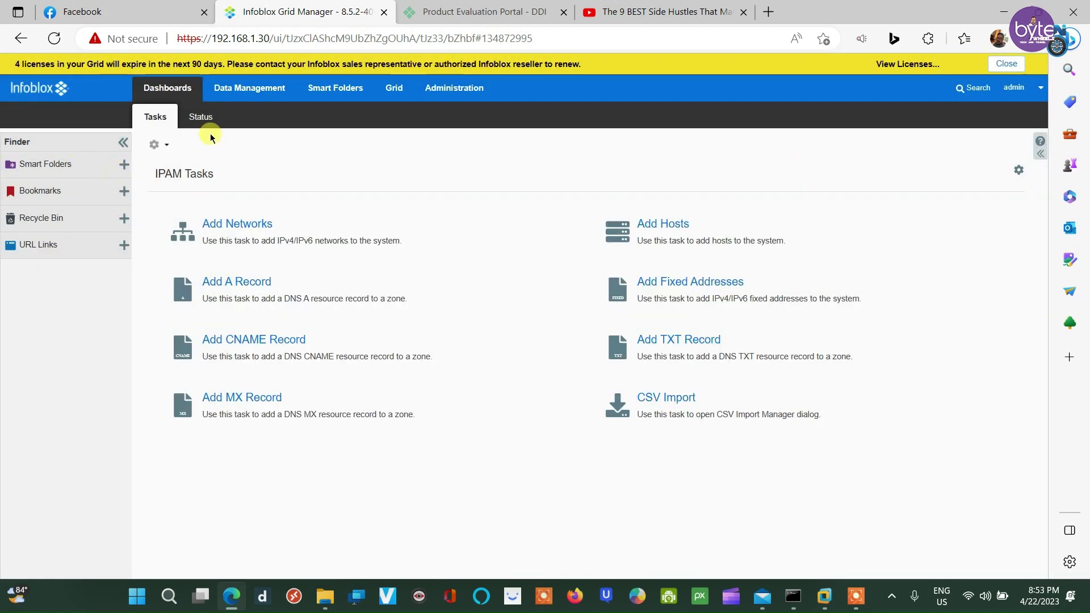
# Open the DNS zones list and draw a red rectangle around the Finder panel
pyautogui.click(249, 87)
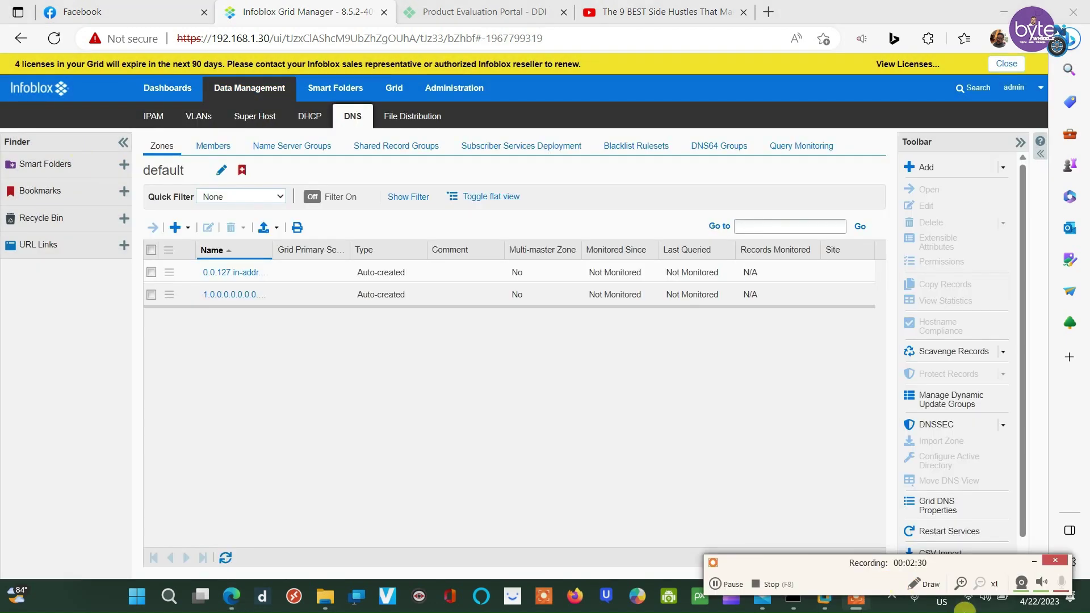
pyautogui.click(922, 583)
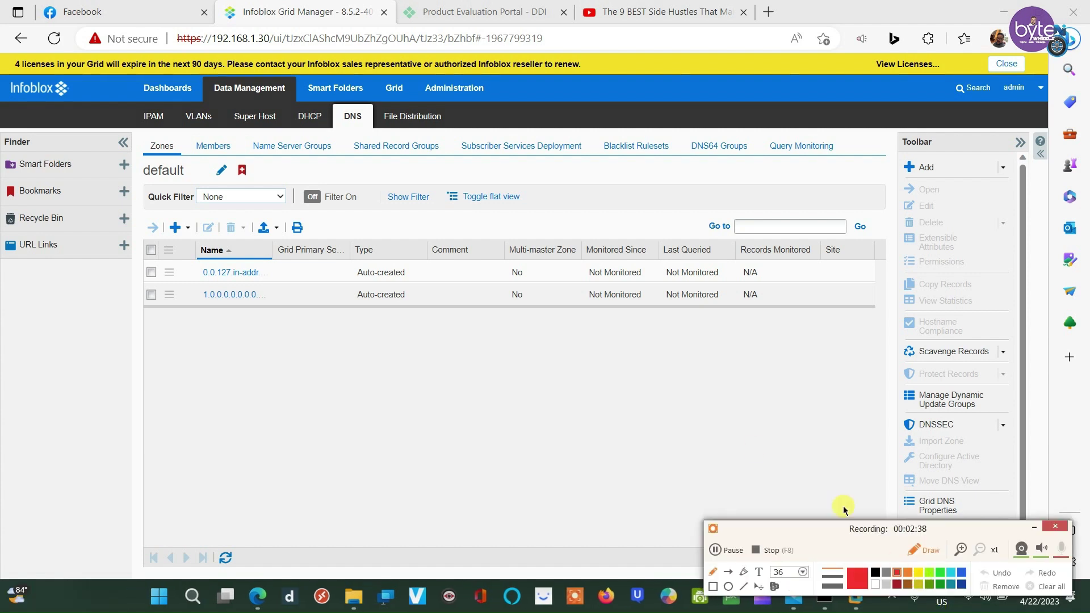
pyautogui.click(713, 586)
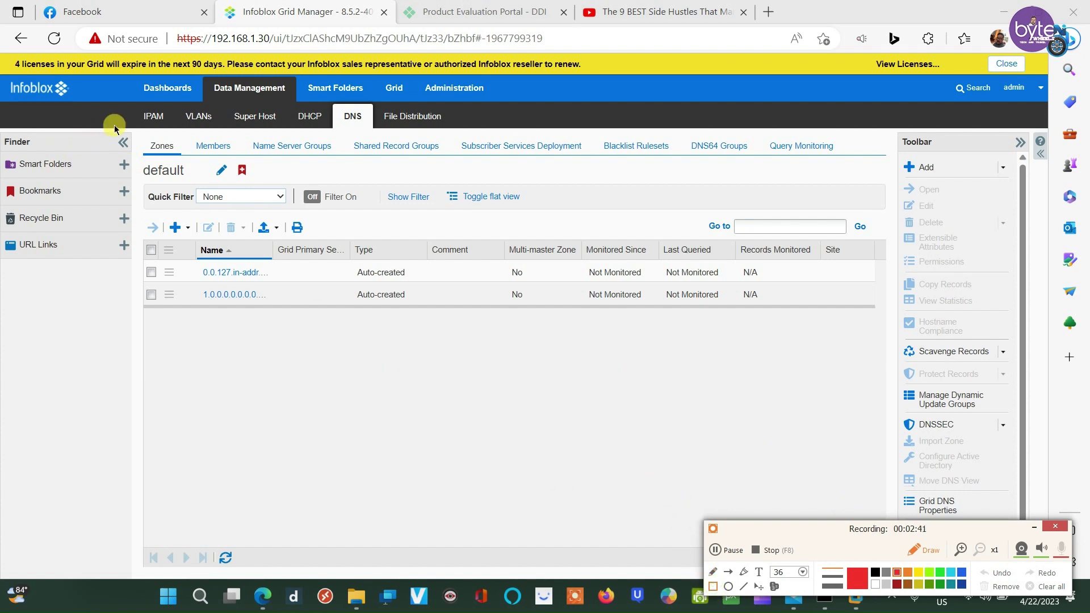
pyautogui.moveTo(134, 130)
pyautogui.mouseDown()
pyautogui.moveTo(104, 380)
pyautogui.moveTo(54, 513)
pyautogui.moveTo(1, 509)
pyautogui.moveTo(2, 448)
pyautogui.moveTo(6, 502)
pyautogui.mouseUp()
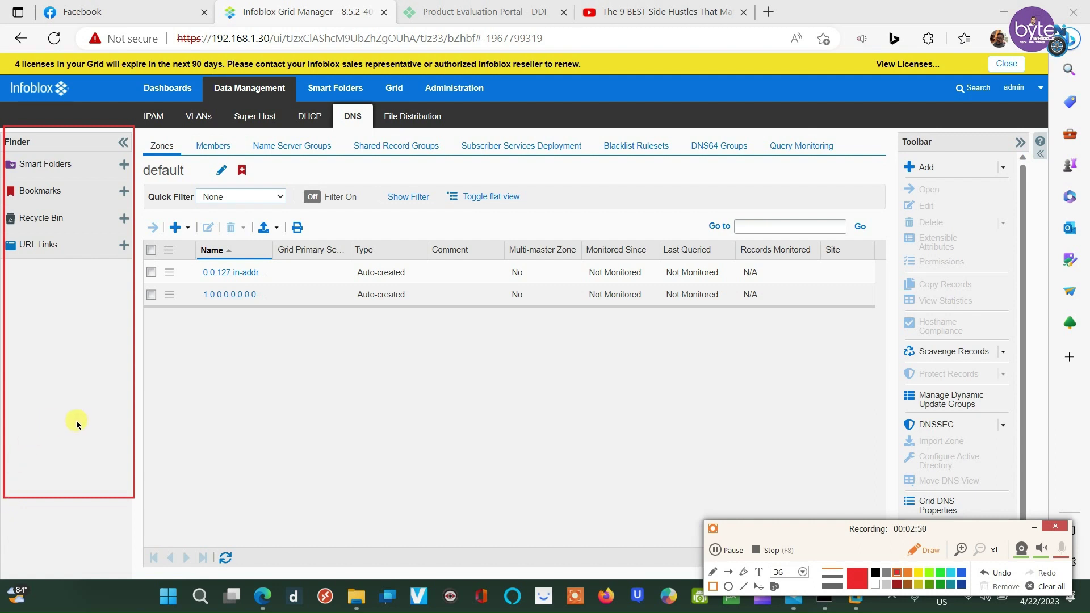
# Add the text label 'Finder panel' inside the outlined Finder area
pyautogui.click(759, 572)
pyautogui.click(24, 288)
pyautogui.write('Finder')
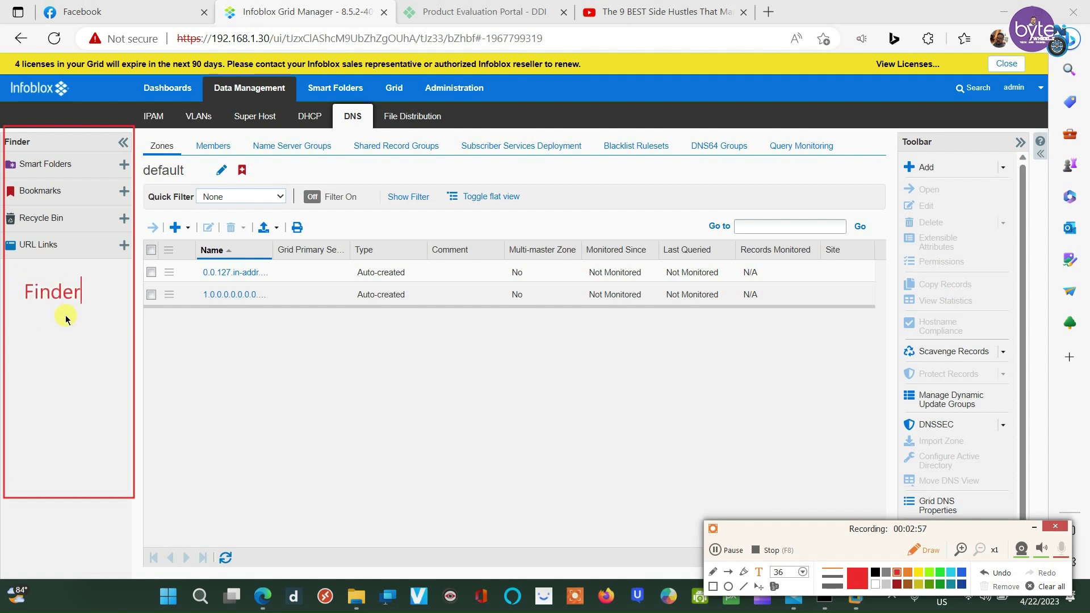
pyautogui.write(' panel')
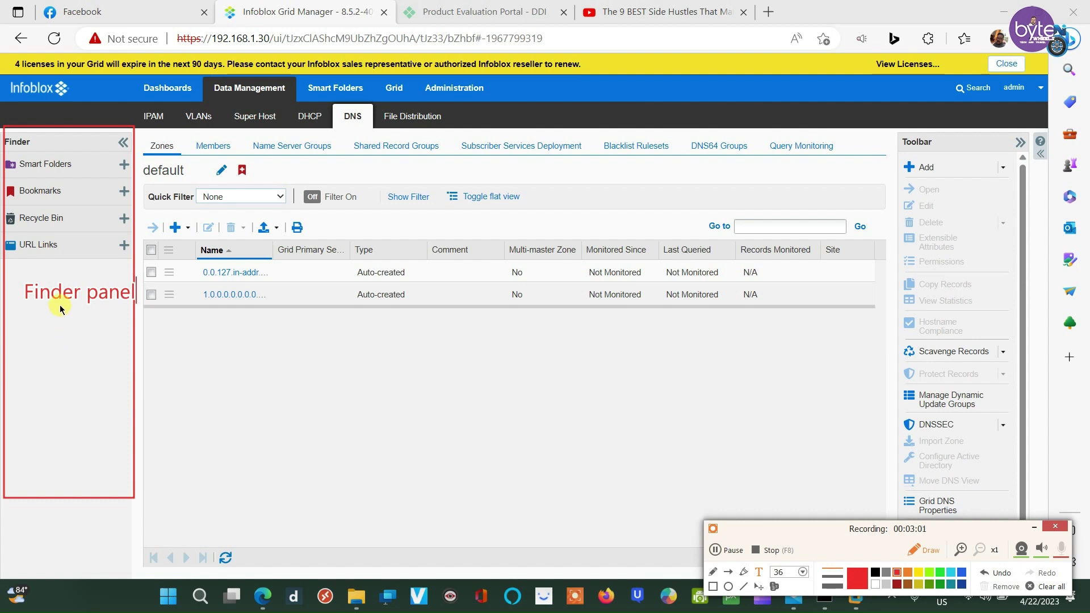
pyautogui.click(55, 295)
pyautogui.click(714, 586)
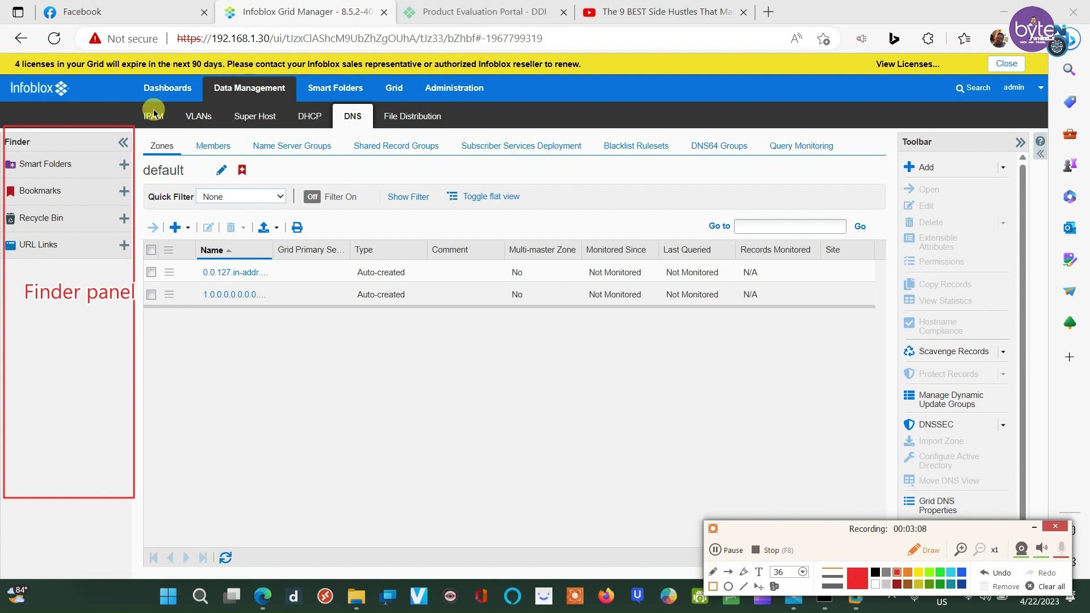
# Box the Dashboards–Administration tabs in red, label them 'Navigation Panel', and frame the IPAM–File Distribution sub-tab row
pyautogui.moveTo(132, 83)
pyautogui.mouseDown()
pyautogui.moveTo(570, 140)
pyautogui.moveTo(572, 108)
pyautogui.mouseUp()
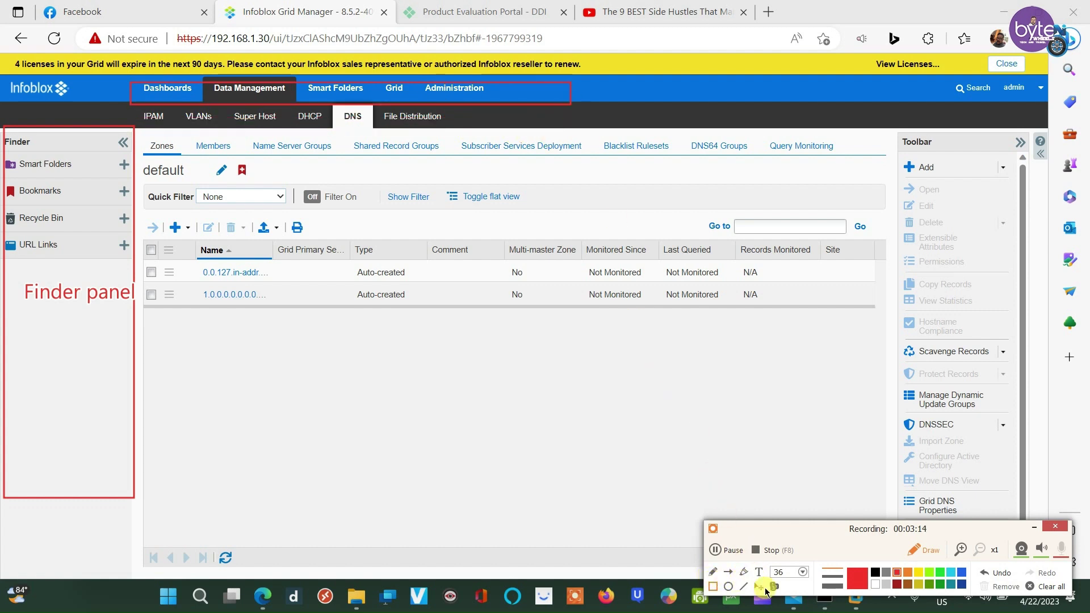
pyautogui.click(759, 571)
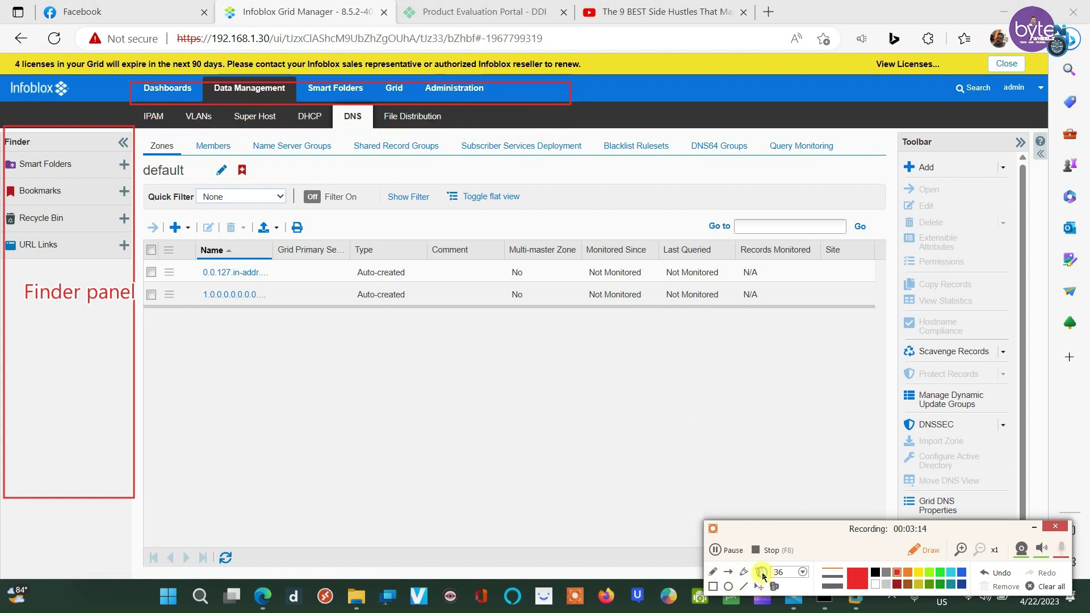
pyautogui.click(875, 584)
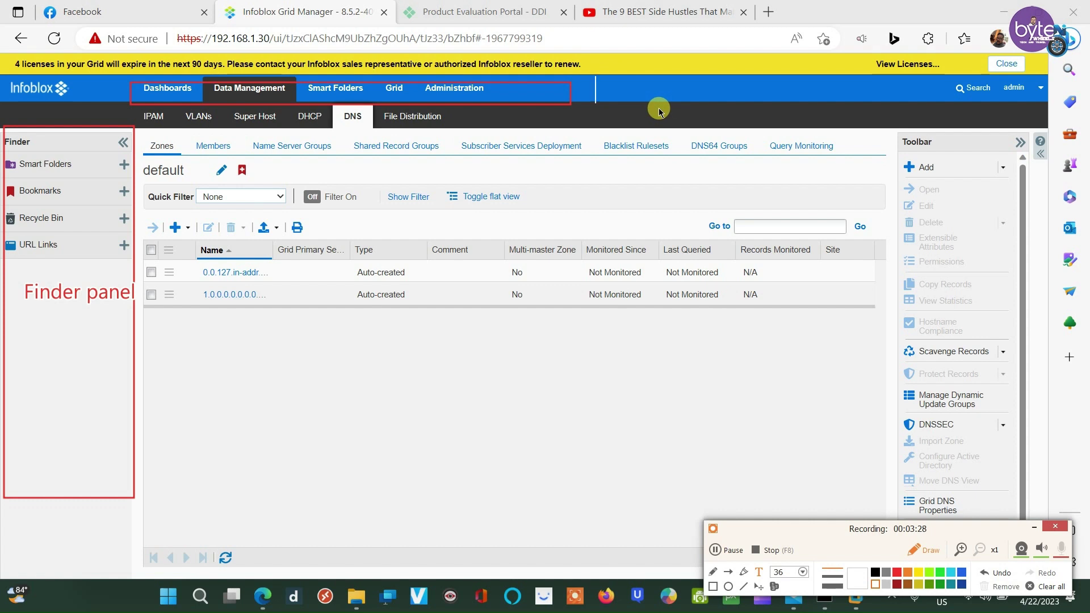
pyautogui.write('Navig')
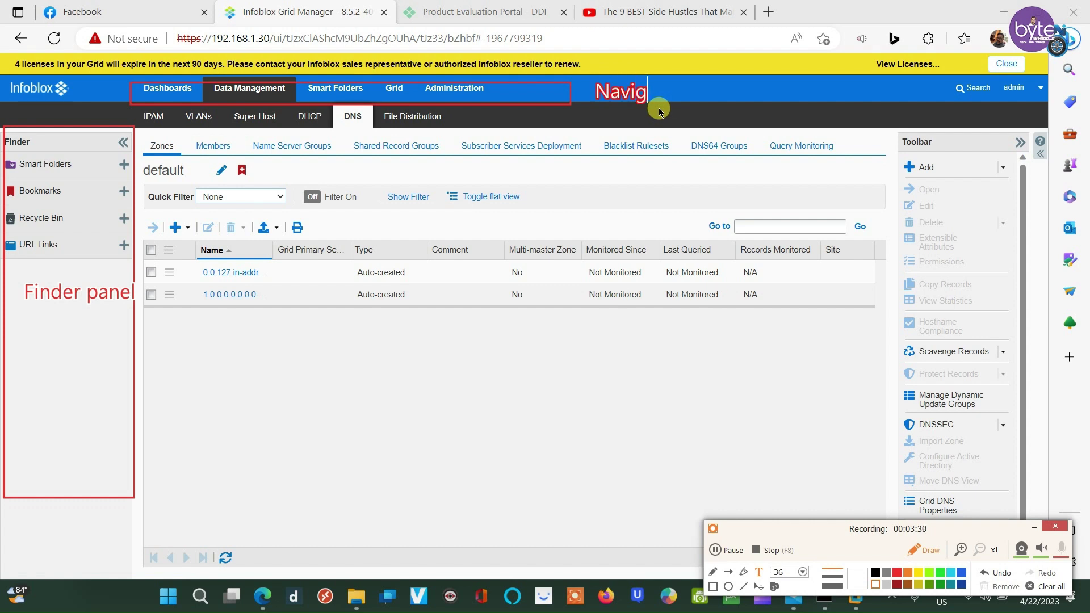
pyautogui.write('ation')
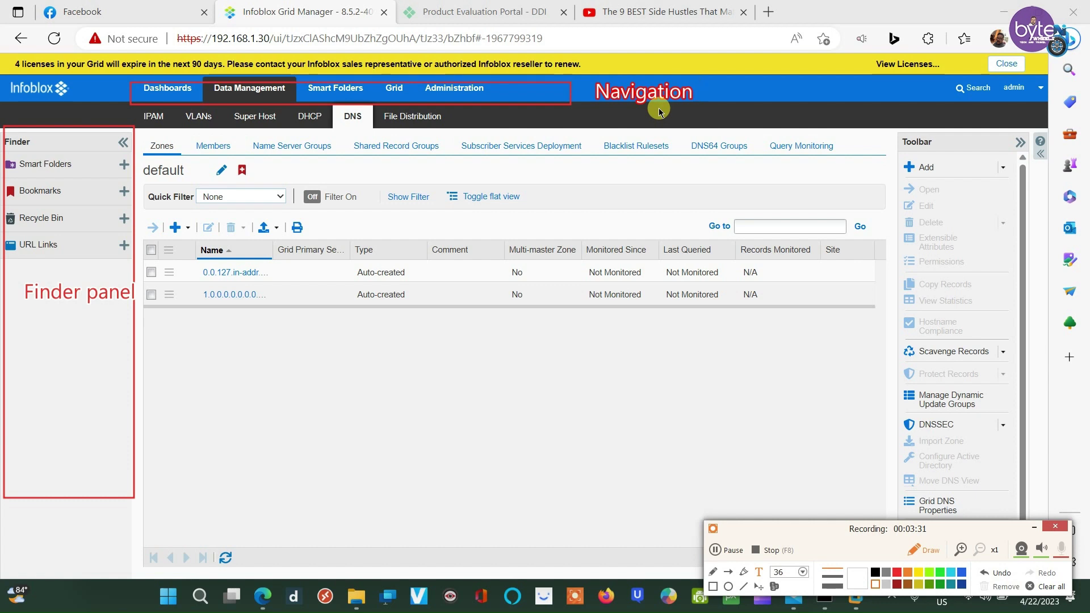
pyautogui.write(' Panel')
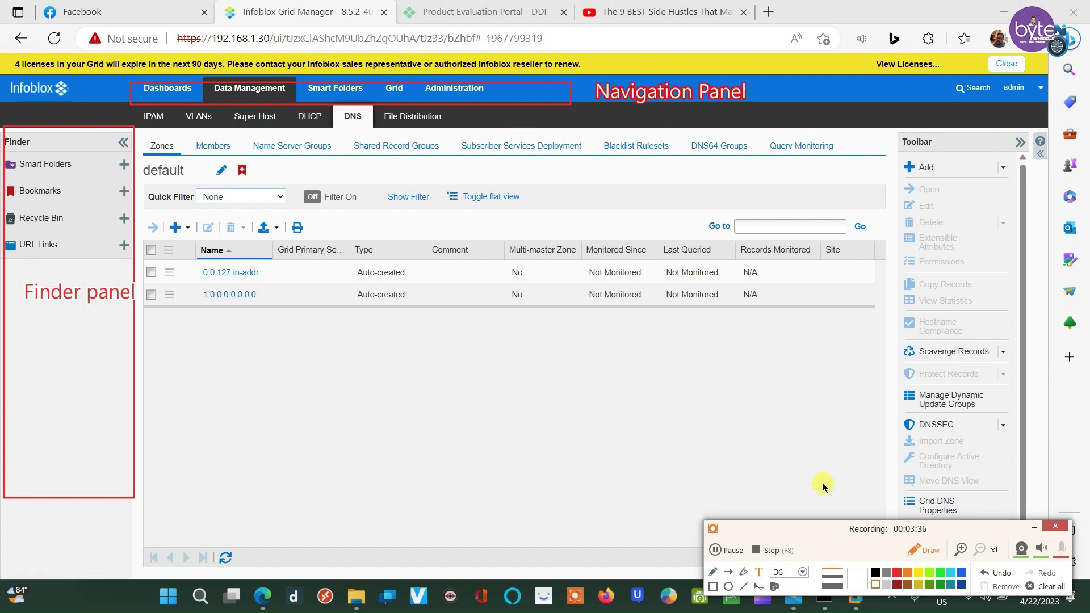
pyautogui.click(714, 586)
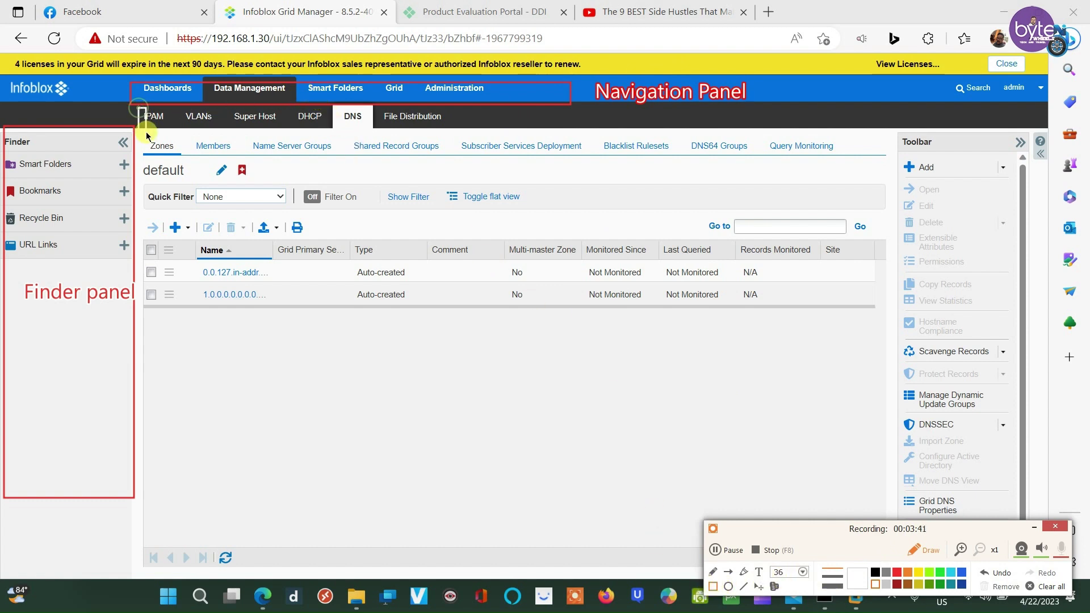
pyautogui.moveTo(138, 107)
pyautogui.mouseDown()
pyautogui.moveTo(265, 129)
pyautogui.moveTo(538, 131)
pyautogui.mouseUp()
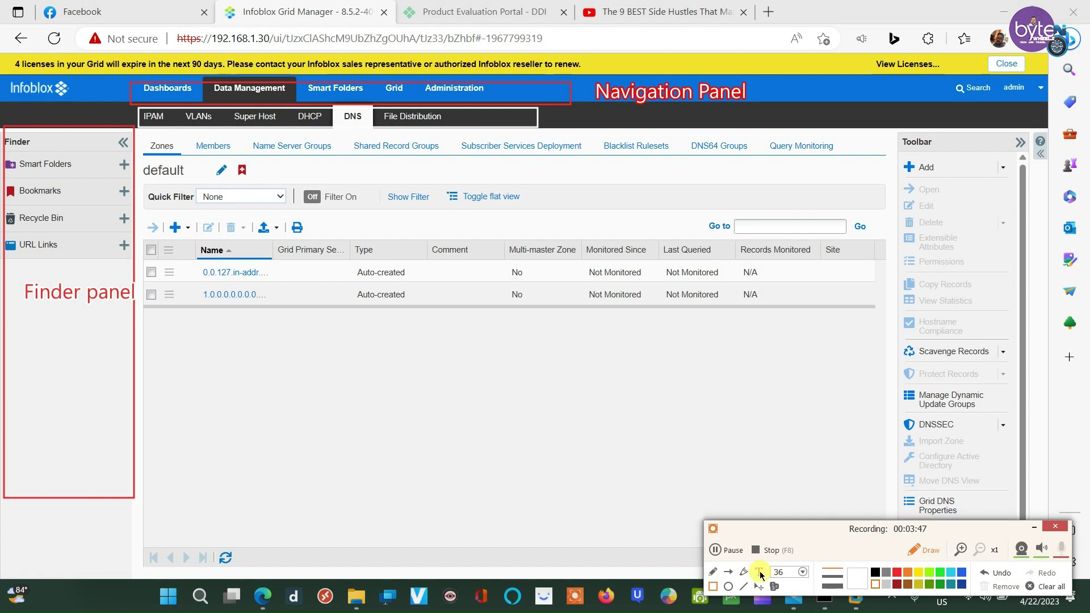
# Label the sub-tab row 'breadcrumb panel', draw another rectangle, and set the annotation colour back to red
pyautogui.click(760, 572)
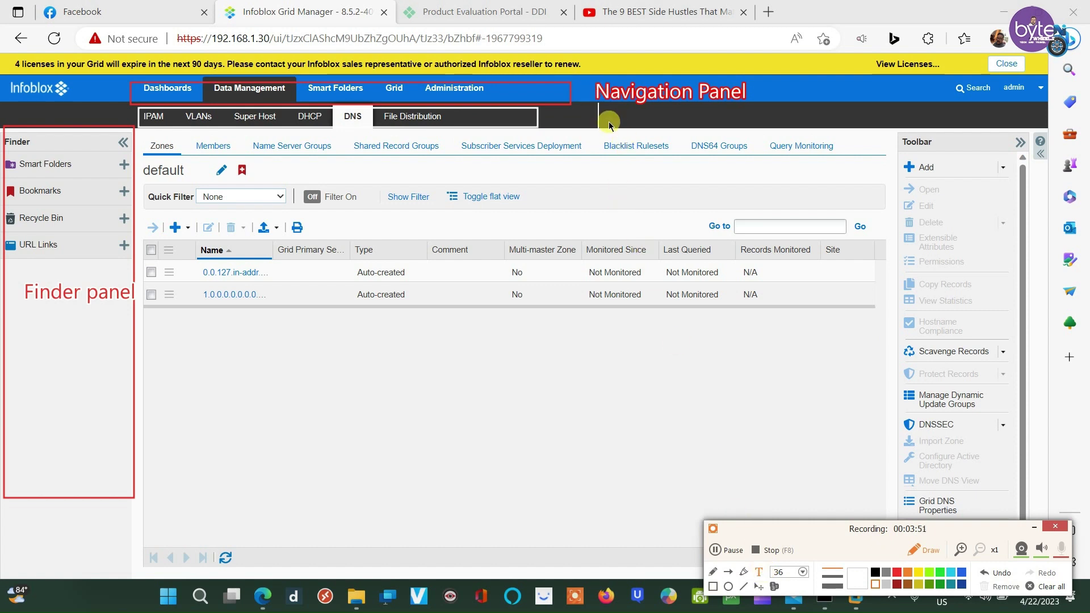
pyautogui.write('breadc')
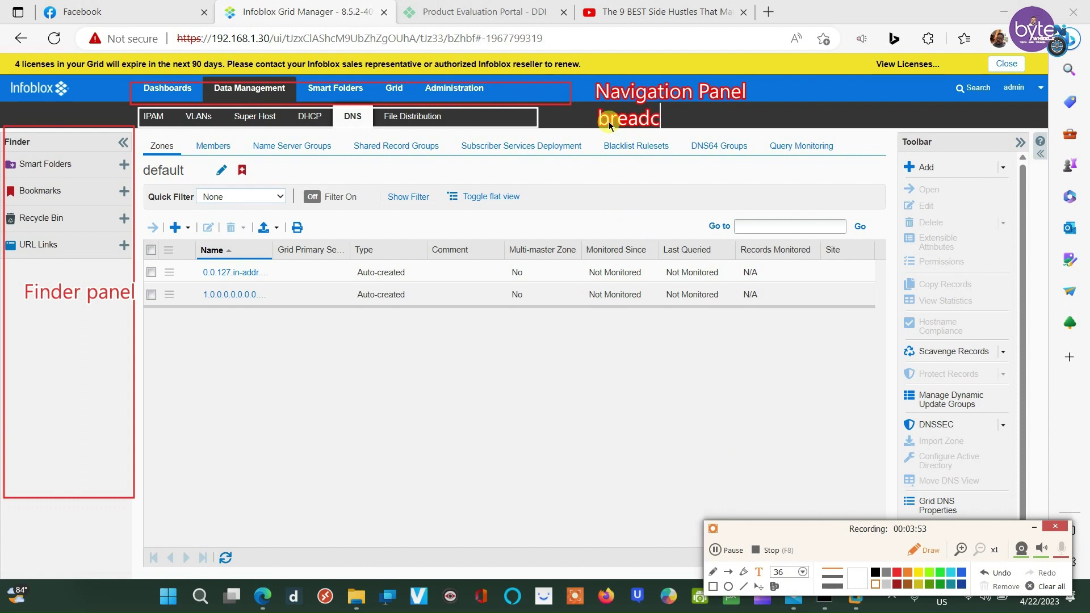
pyautogui.write('rumb panel')
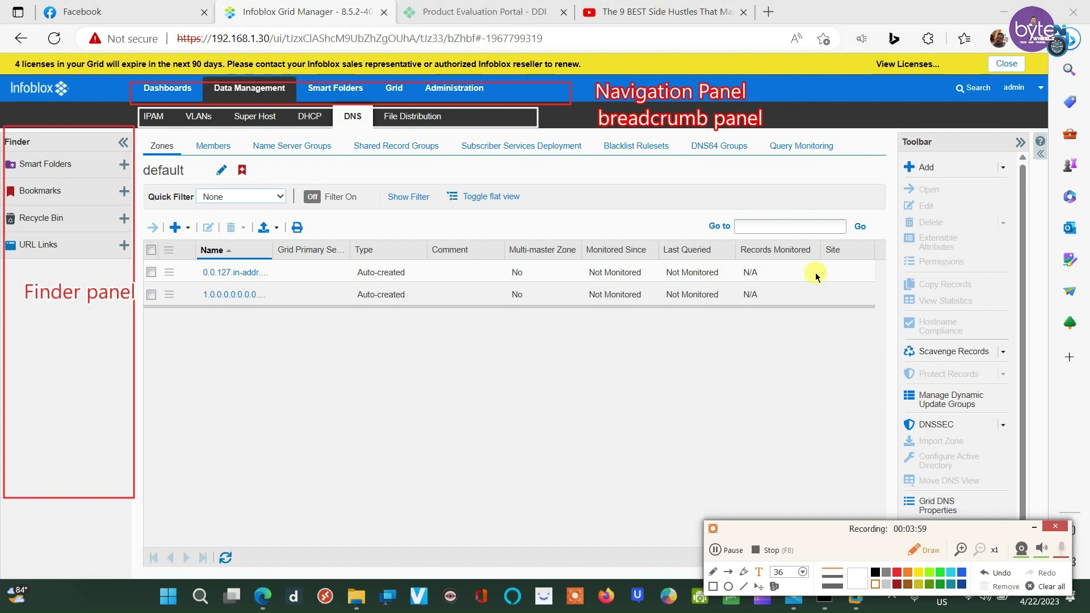
pyautogui.click(714, 587)
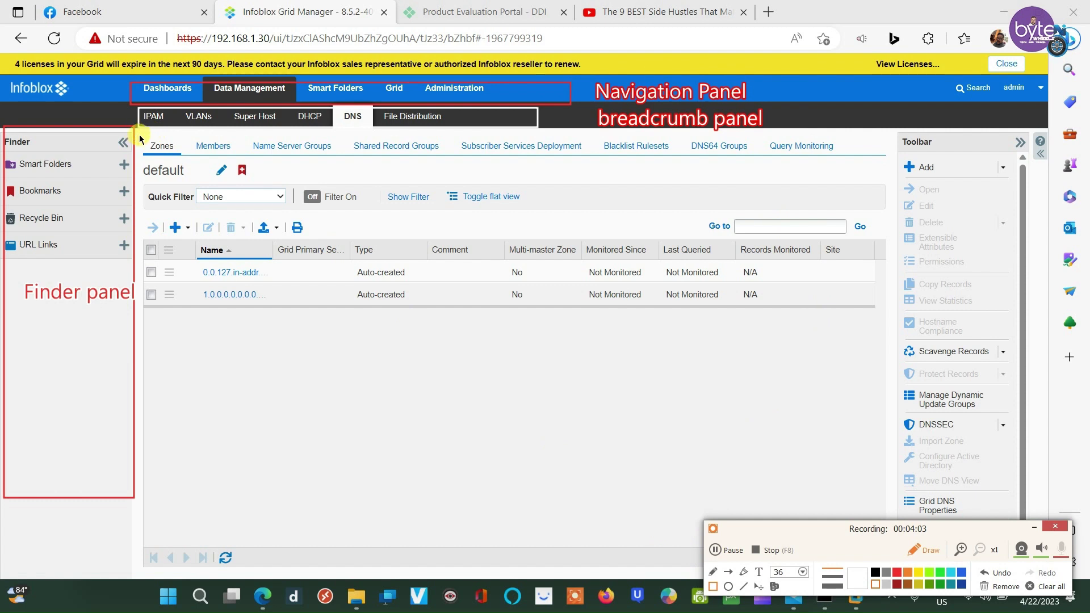
pyautogui.moveTo(142, 135)
pyautogui.mouseDown()
pyautogui.moveTo(177, 246)
pyautogui.moveTo(292, 433)
pyautogui.moveTo(390, 458)
pyautogui.moveTo(350, 440)
pyautogui.mouseUp()
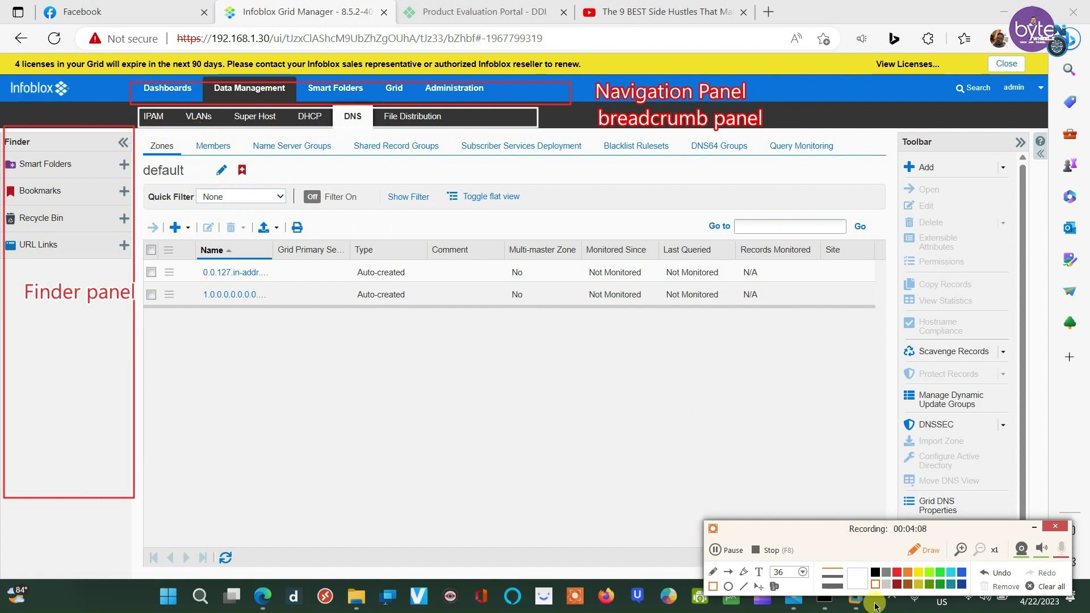
pyautogui.click(897, 571)
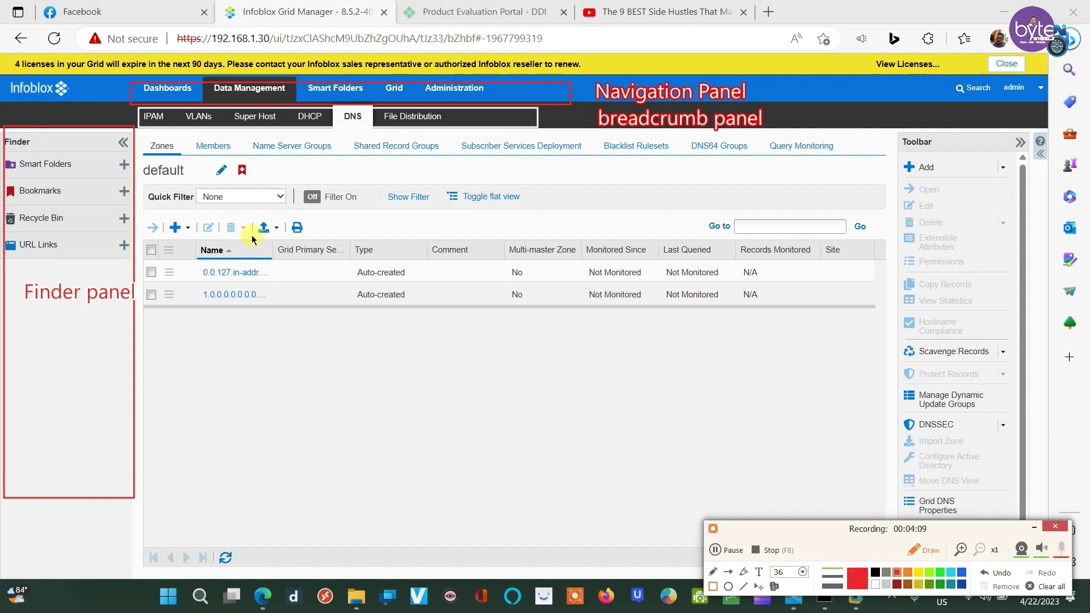
# Draw a red box around the central zones workspace and start typing the 'Work space' label
pyautogui.moveTo(143, 135)
pyautogui.mouseDown()
pyautogui.moveTo(237, 344)
pyautogui.moveTo(562, 486)
pyautogui.moveTo(797, 525)
pyautogui.moveTo(867, 525)
pyautogui.mouseUp()
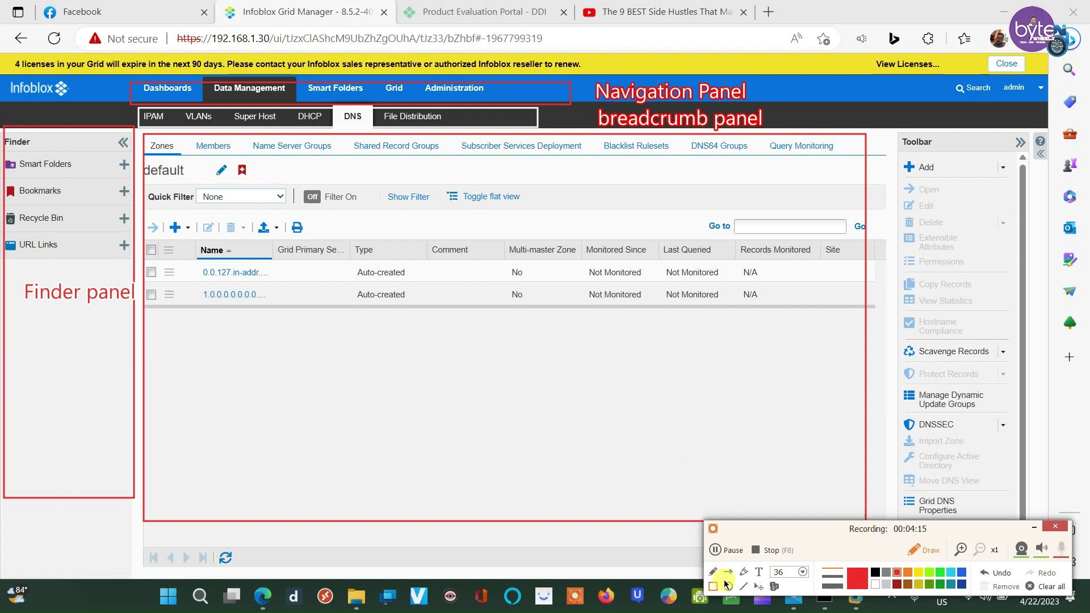
pyautogui.click(759, 572)
pyautogui.write('Wor')
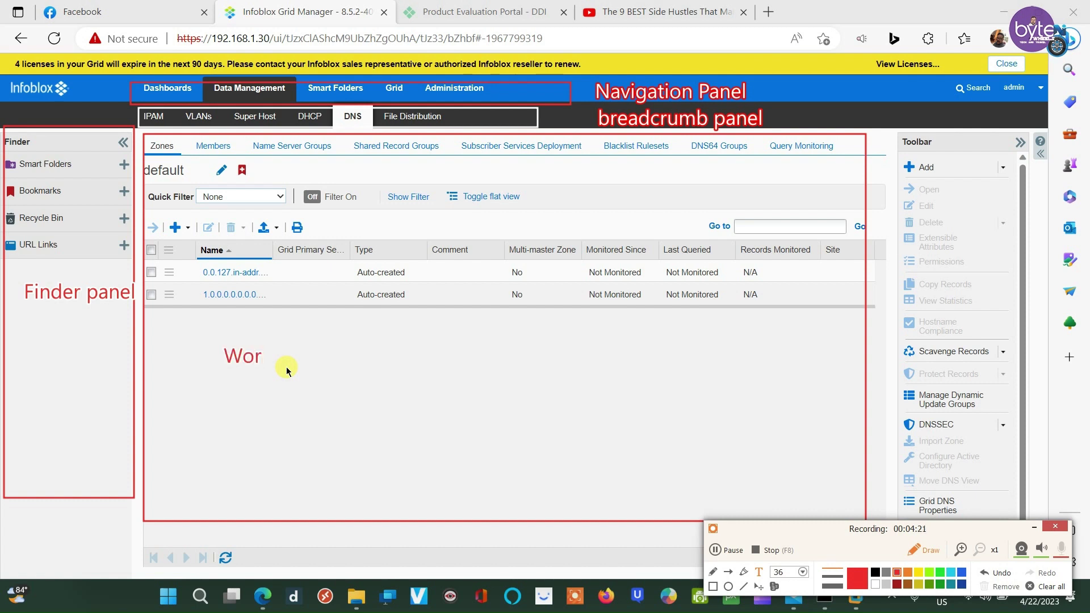
pyautogui.write('k space')
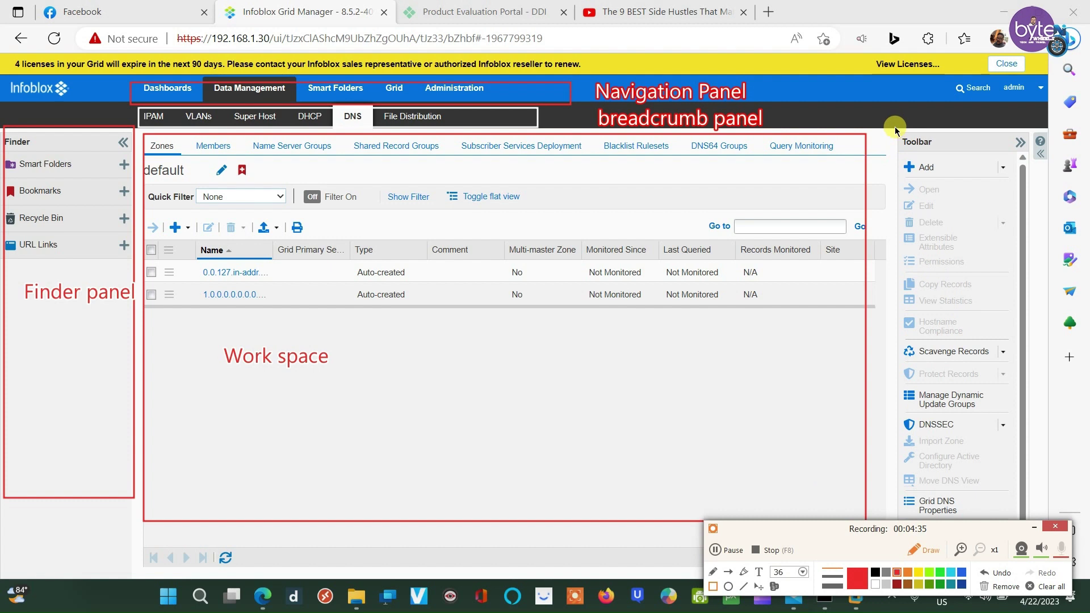
# Outline the right-hand Toolbar panel in red and label it 'toolbar panel' beside Edit/Delete
pyautogui.moveTo(894, 127)
pyautogui.mouseDown()
pyautogui.moveTo(984, 499)
pyautogui.moveTo(1020, 525)
pyautogui.mouseUp()
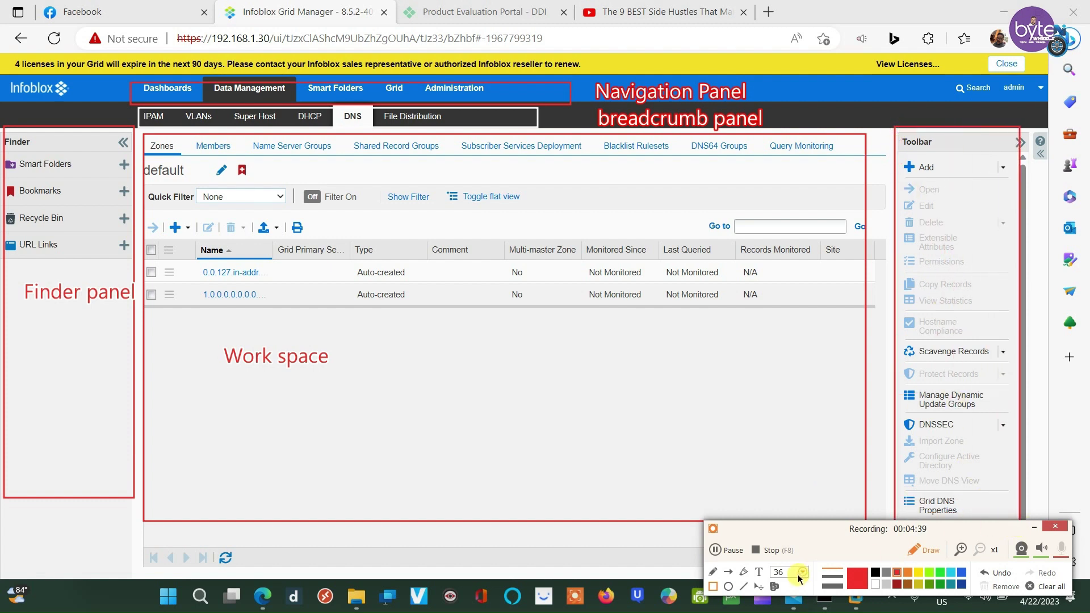
pyautogui.click(758, 575)
pyautogui.click(914, 213)
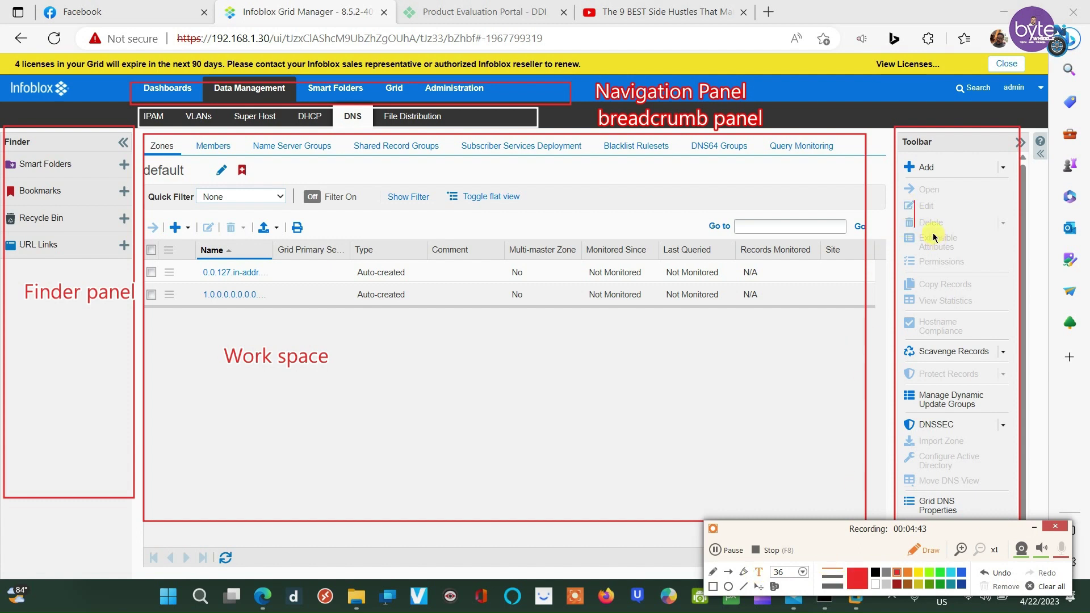
pyautogui.write('toolbar')
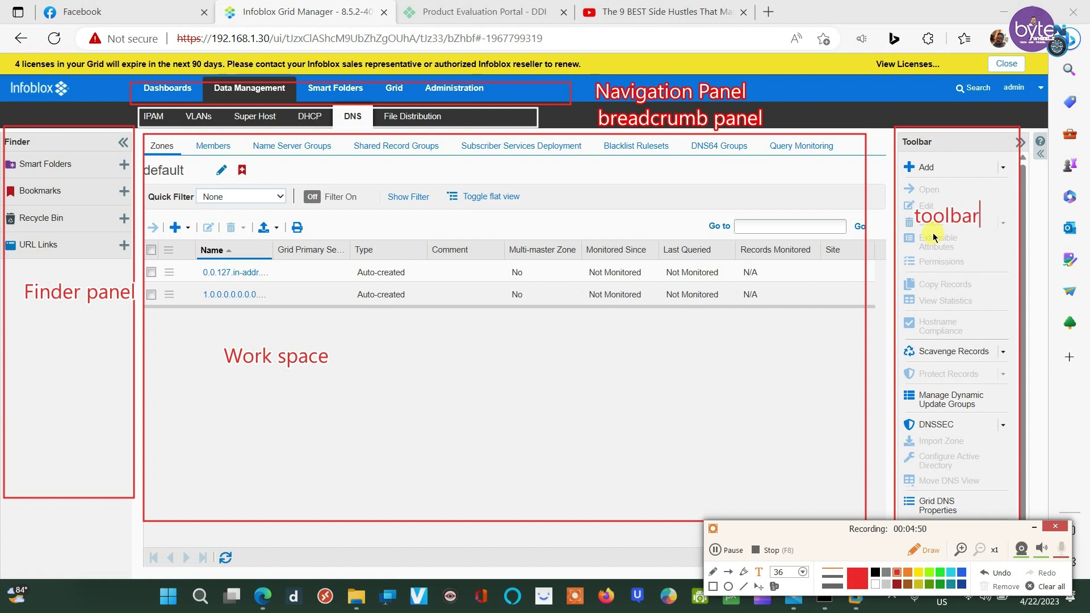
pyautogui.write(' panel')
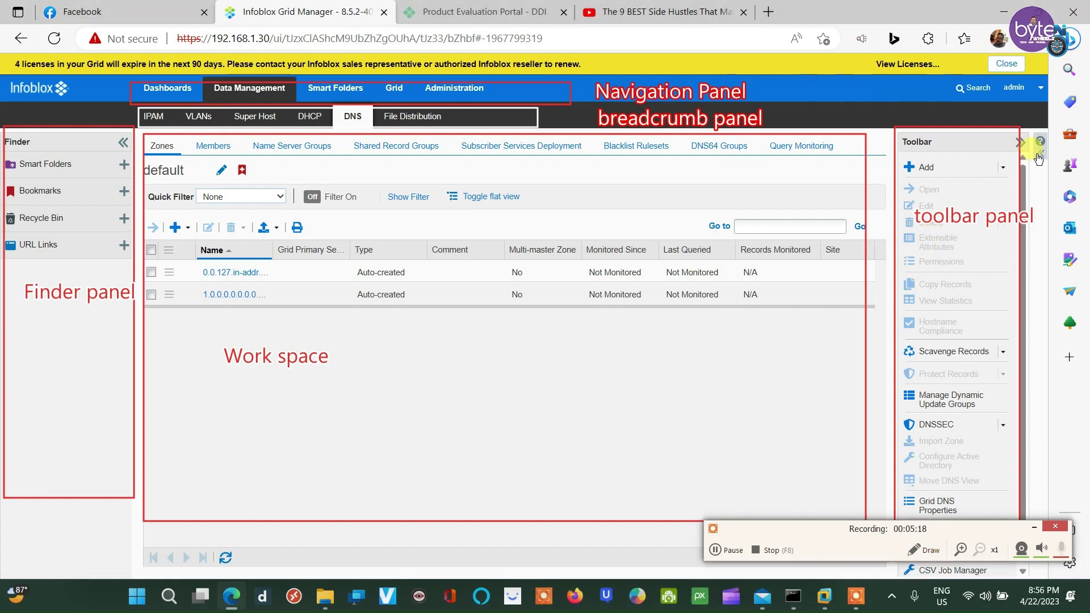
# Expand the Help panel, check the About version details, then outline the Help panel in red
pyautogui.click(1040, 155)
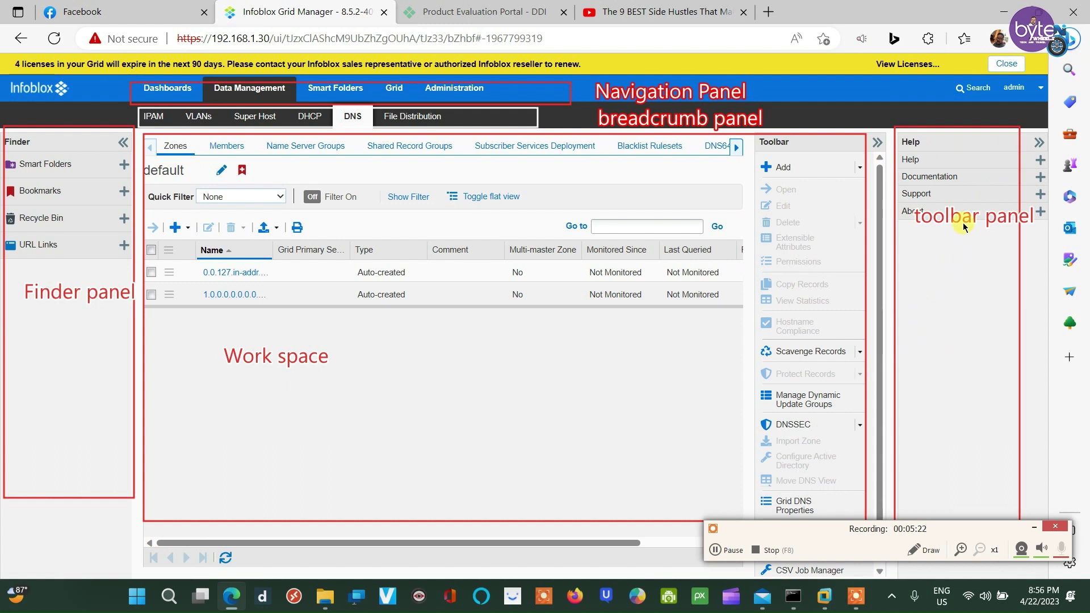
pyautogui.click(937, 218)
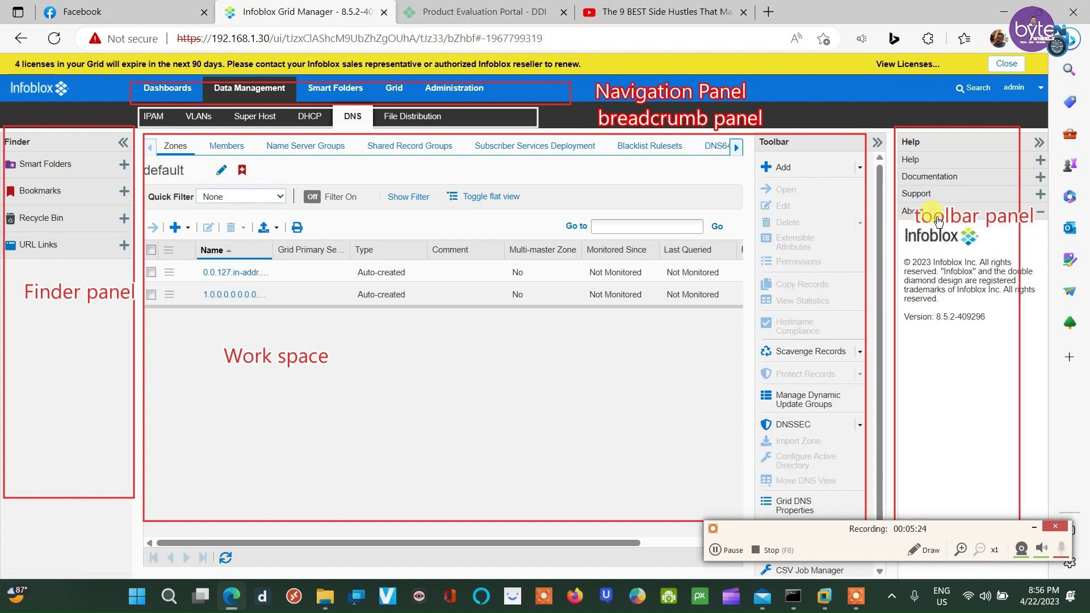
pyautogui.click(938, 221)
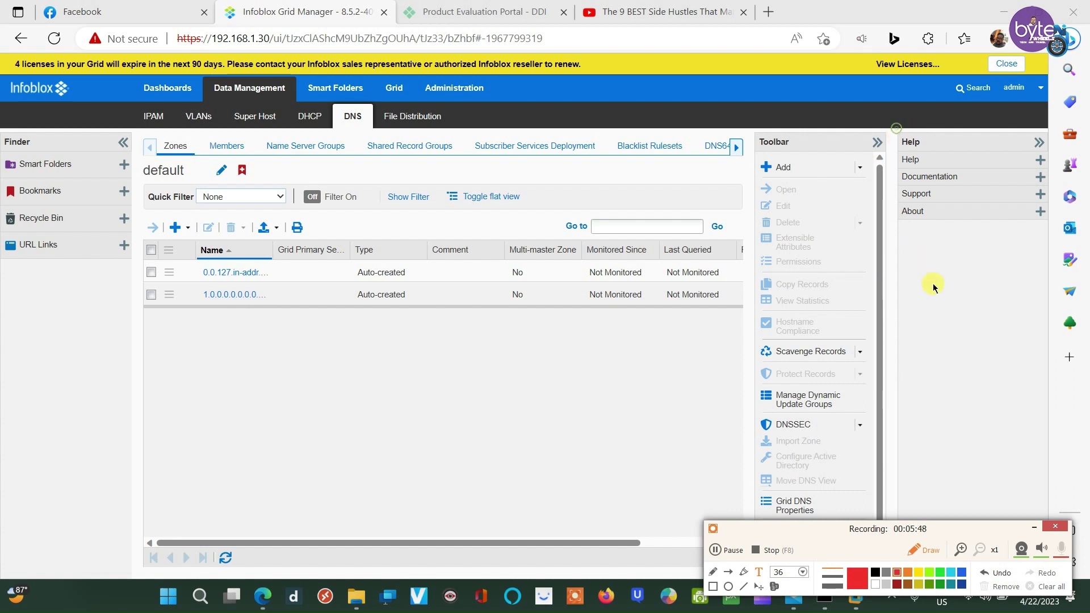
pyautogui.click(713, 587)
pyautogui.moveTo(893, 135)
pyautogui.mouseDown()
pyautogui.moveTo(999, 469)
pyautogui.moveTo(1048, 483)
pyautogui.mouseUp()
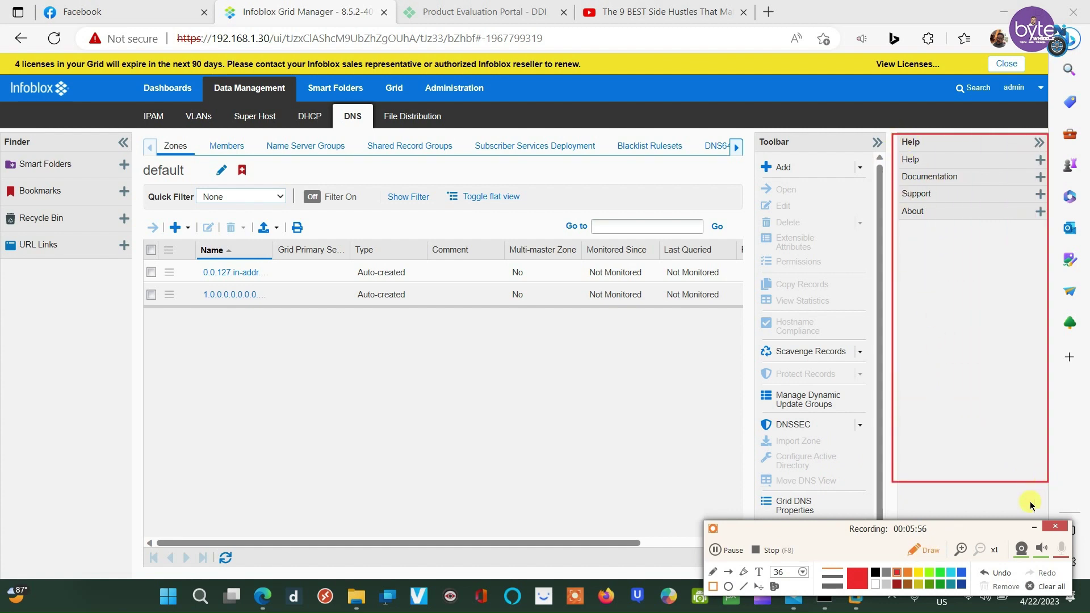